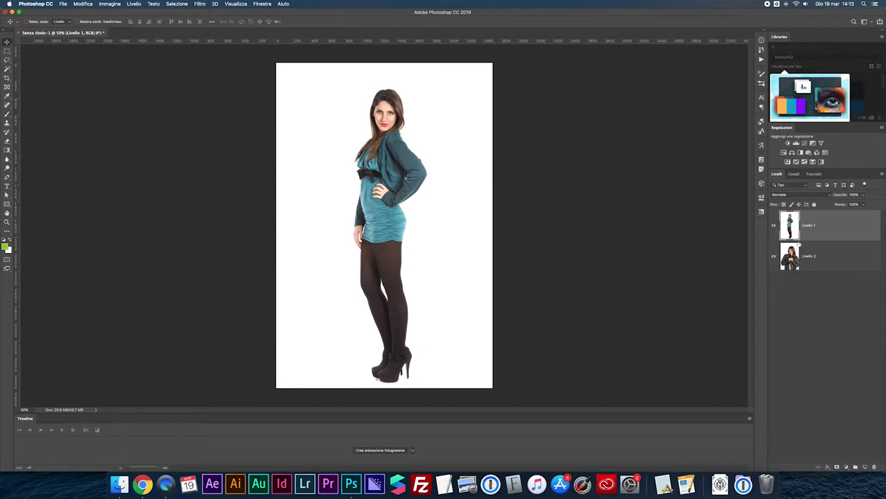
# Step: Toggle the teal-dress layer's visibility to compare it with the leather-jacket photo beneath
pyautogui.click(792, 254)
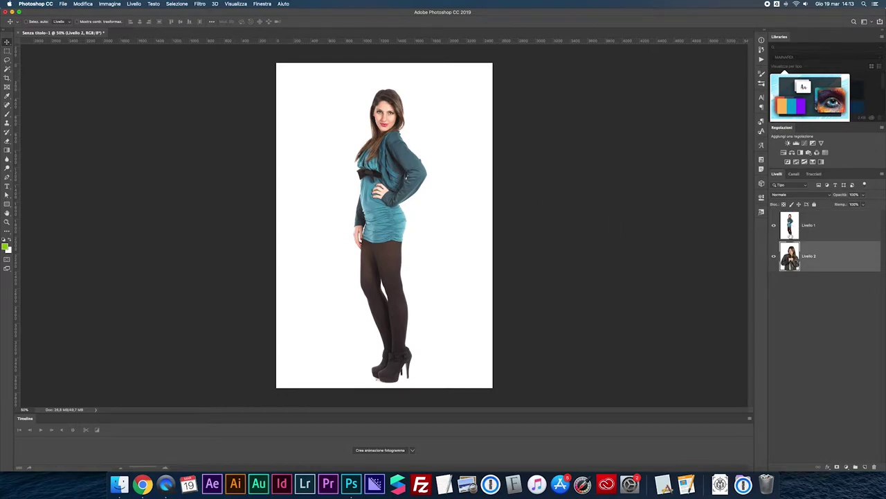
pyautogui.click(790, 234)
pyautogui.click(775, 226)
pyautogui.click(774, 226)
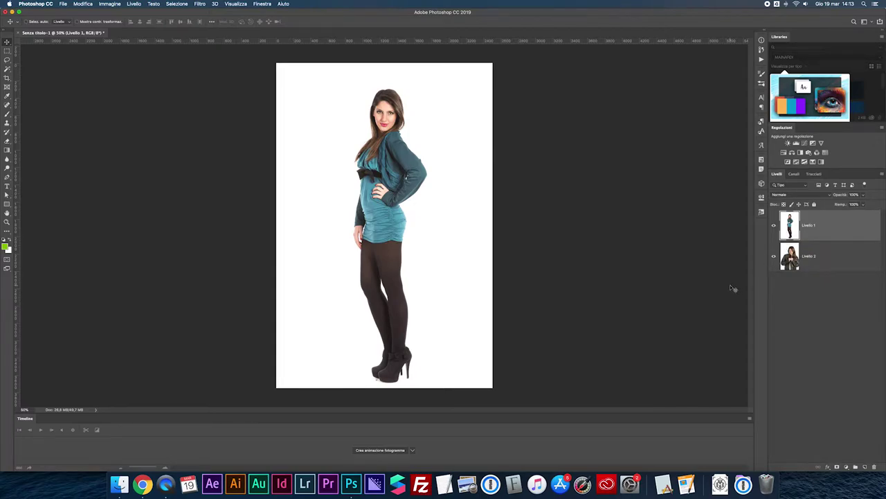
pyautogui.press('m')
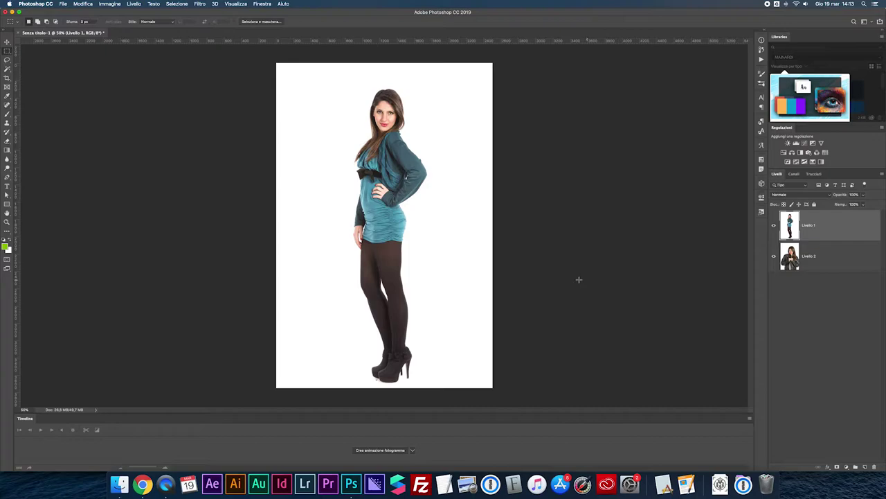
pyautogui.moveTo(300, 124); pyautogui.dragTo(469, 245)
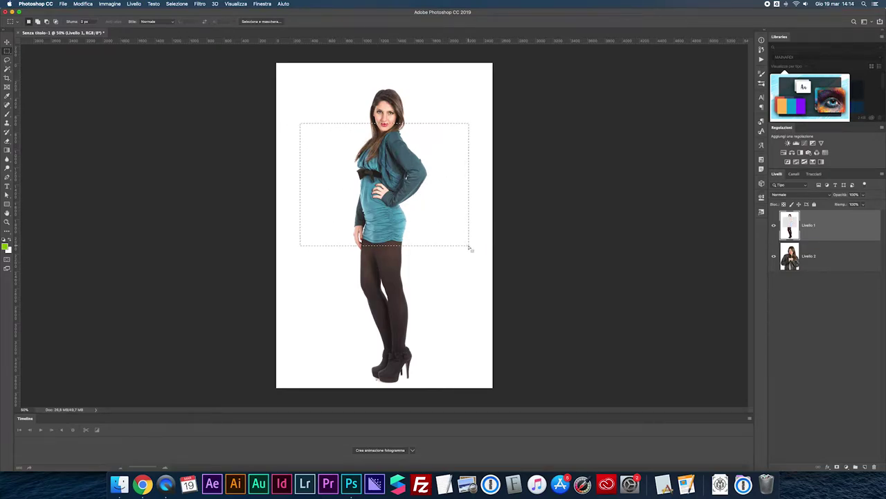
pyautogui.press('Delete')
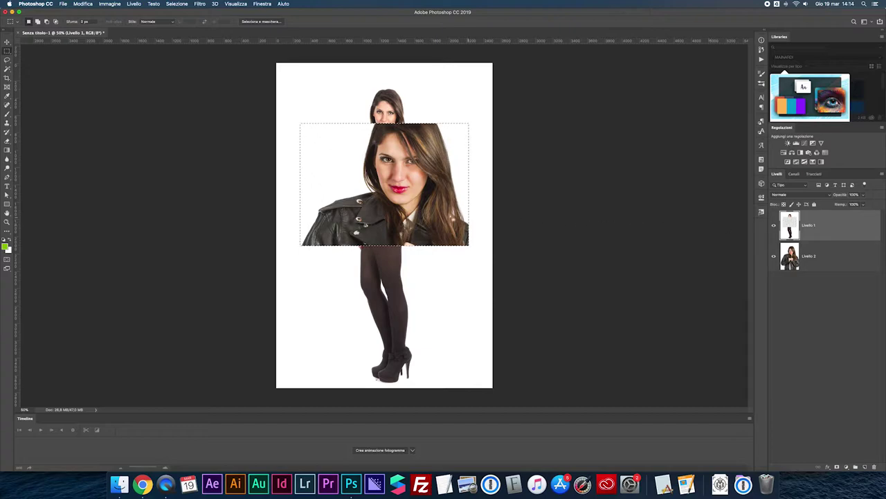
pyautogui.hotkey('ctrl', 'z')
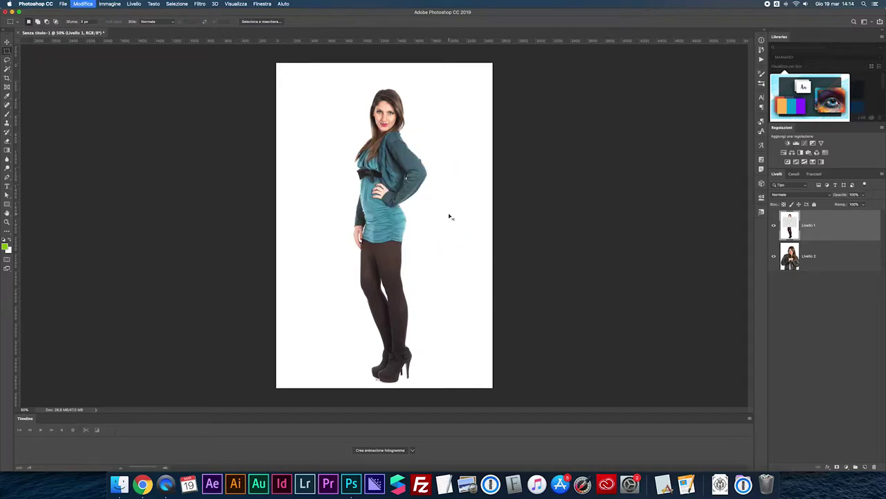
pyautogui.click(449, 214)
# Step: Add and then undo a layer mask on Livello 1, leaving it unmasked
pyautogui.click(837, 468)
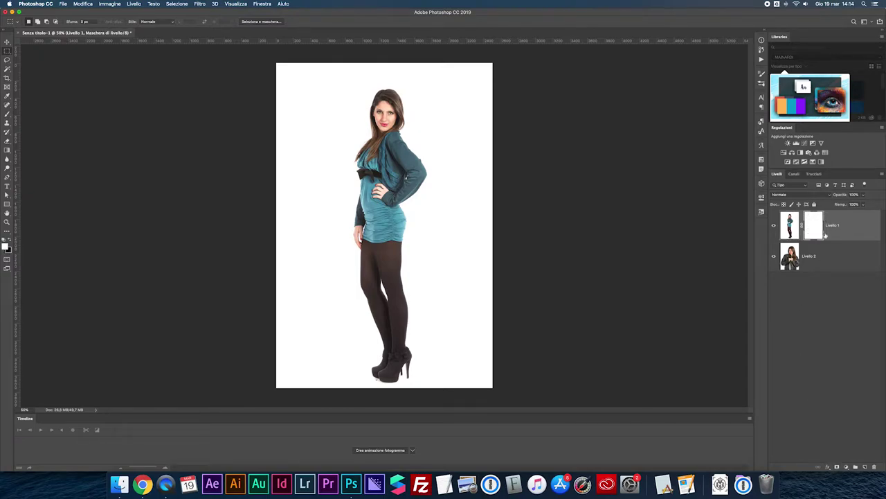
pyautogui.hotkey('ctrl', 'z')
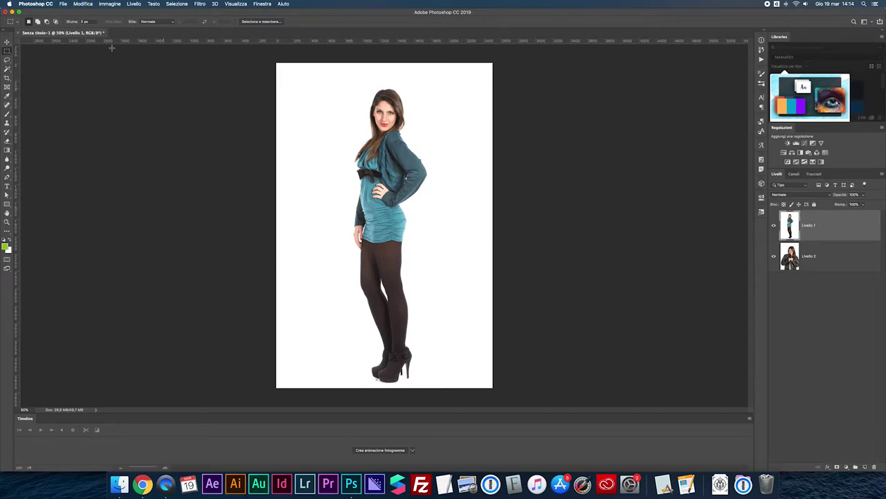
pyautogui.click(133, 4)
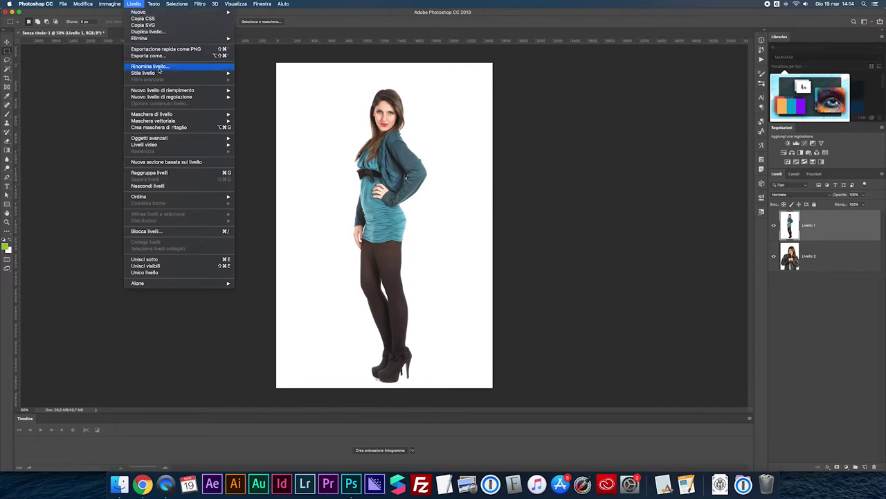
pyautogui.moveTo(152, 114)
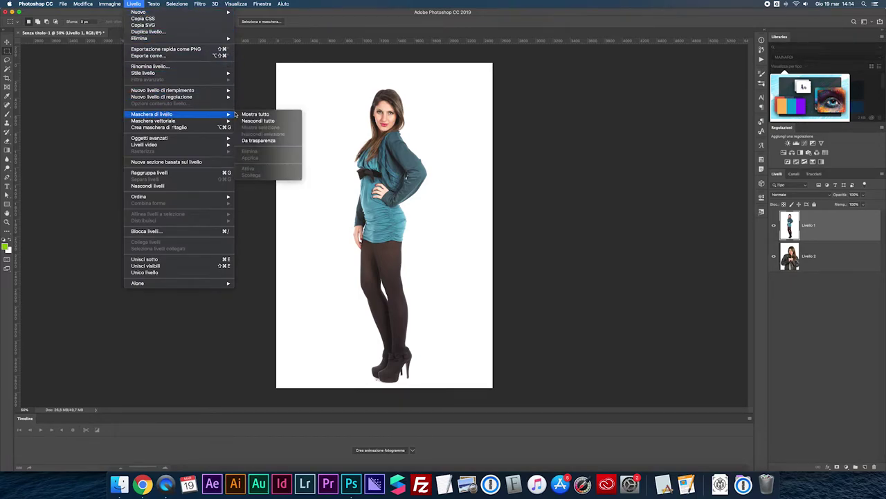
pyautogui.click(246, 114)
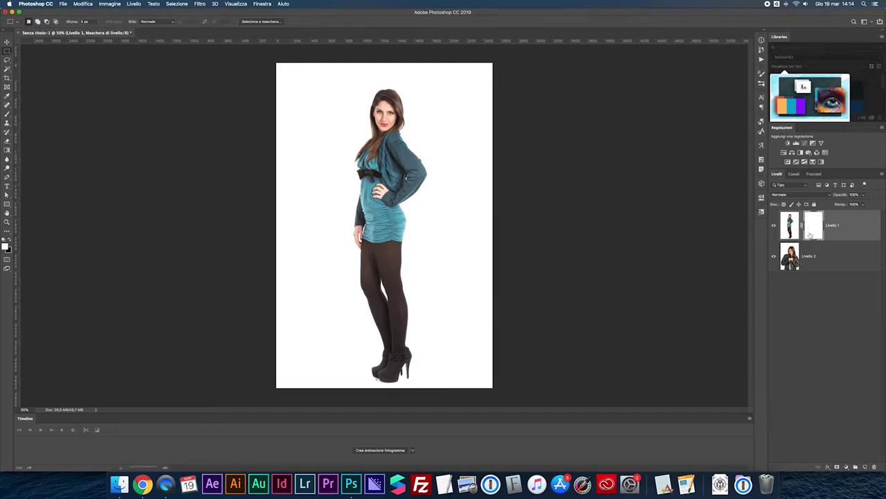
pyautogui.press('super+z')
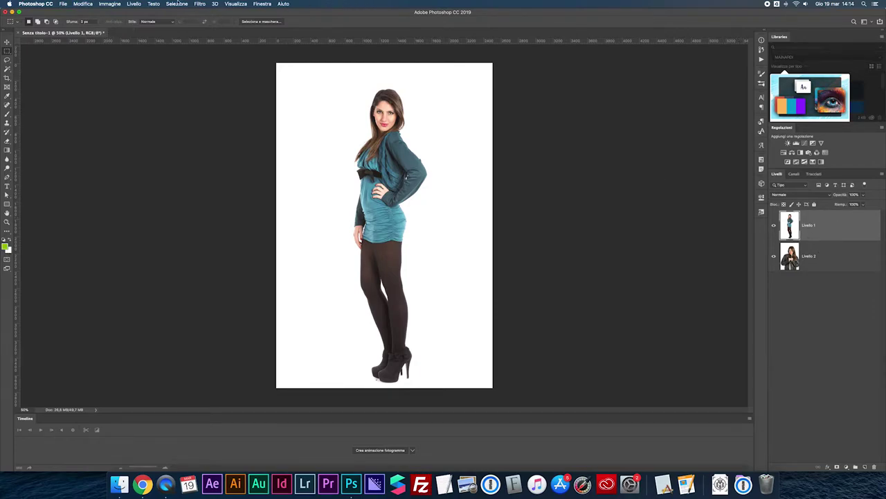
pyautogui.click(133, 4)
pyautogui.moveTo(151, 113)
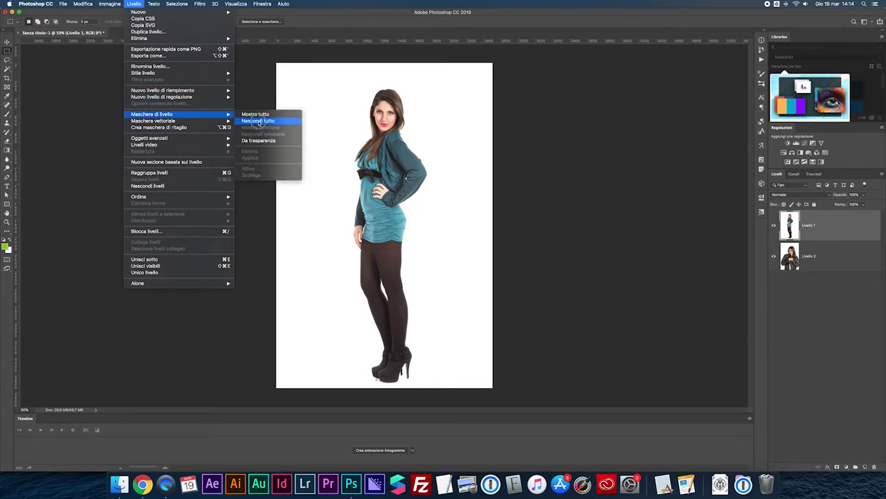
pyautogui.click(256, 120)
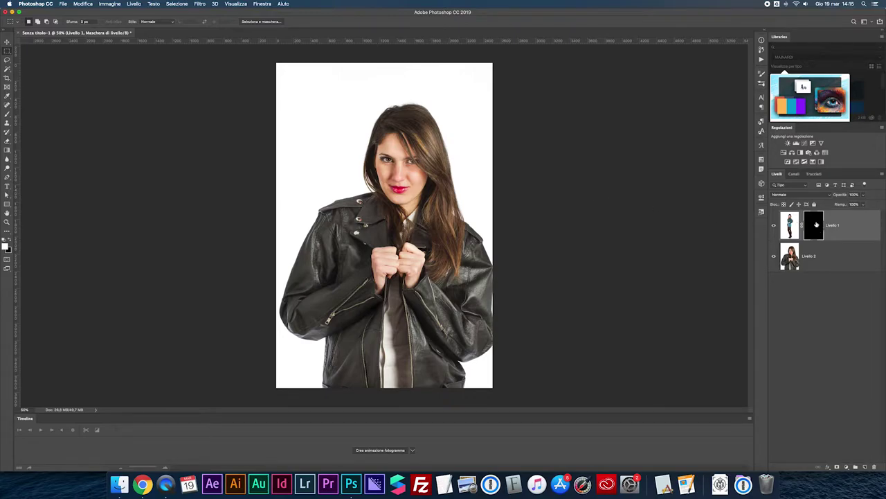
pyautogui.press('BackSpace')
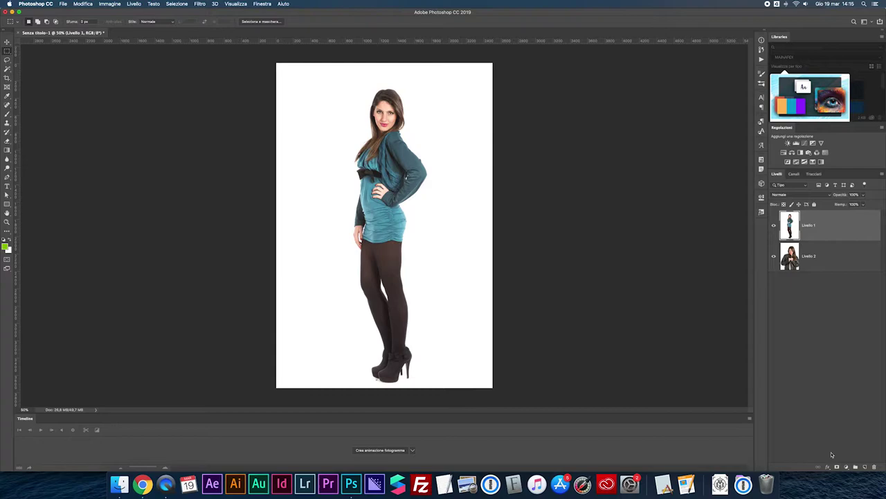
# Step: Open Keyboard Shortcuts and Menus and browse down the expanded Livello commands
pyautogui.click(62, 3)
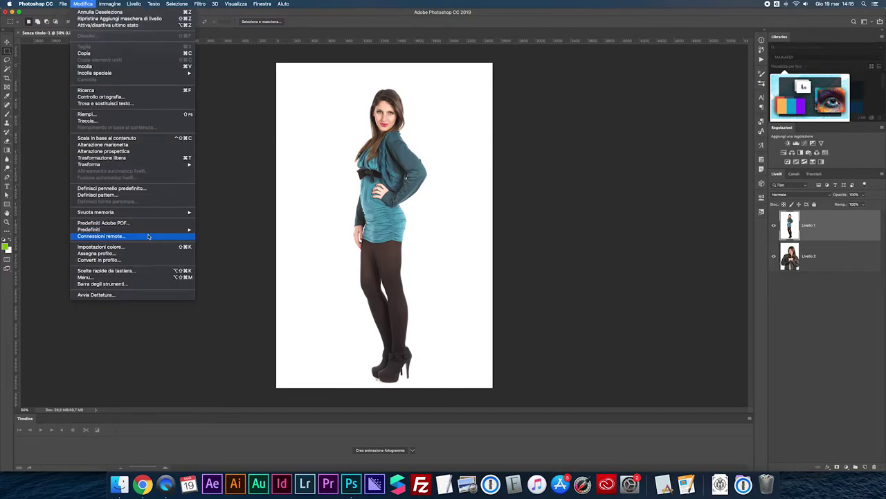
pyautogui.moveTo(82, 3)
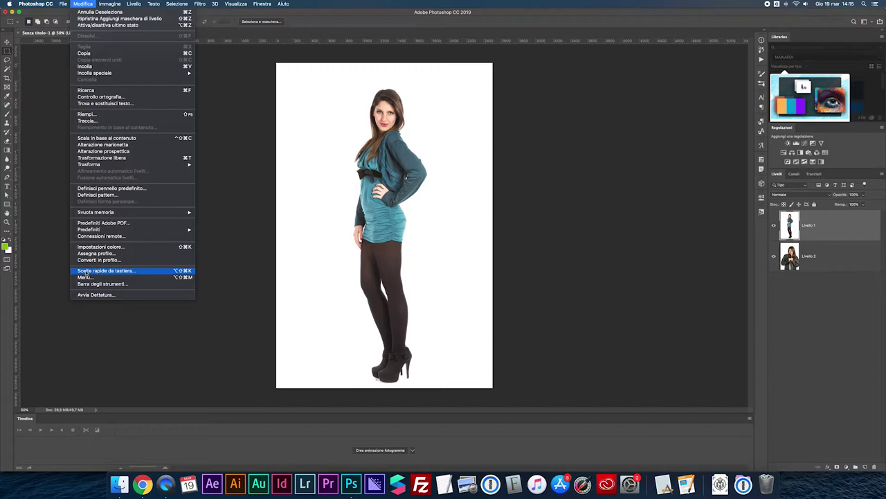
pyautogui.click(118, 273)
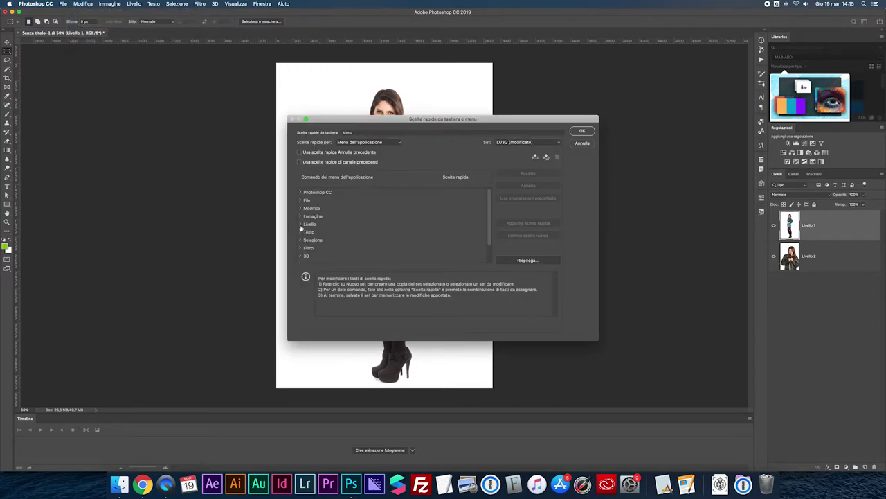
pyautogui.click(300, 227)
pyautogui.scroll(-2, 352, 222)
pyautogui.scroll(-3, 351, 221)
pyautogui.scroll(-3, 351, 222)
pyautogui.scroll(-2, 352, 222)
pyautogui.scroll(-2, 351, 222)
pyautogui.scroll(-2, 351, 222)
pyautogui.scroll(-2, 351, 222)
pyautogui.scroll(-3, 351, 221)
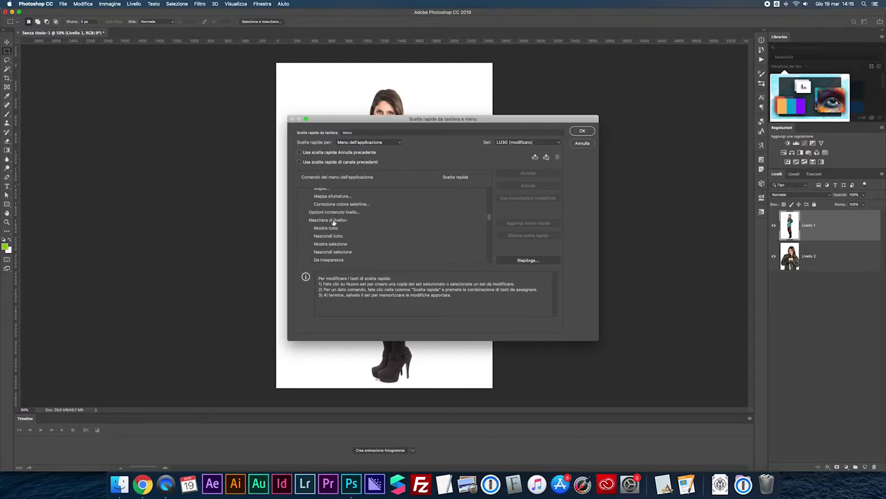
# Step: Assign the conflict-free shortcut Opt+Cmd+P to Mostra tutto and save the shortcuts
pyautogui.click(325, 227)
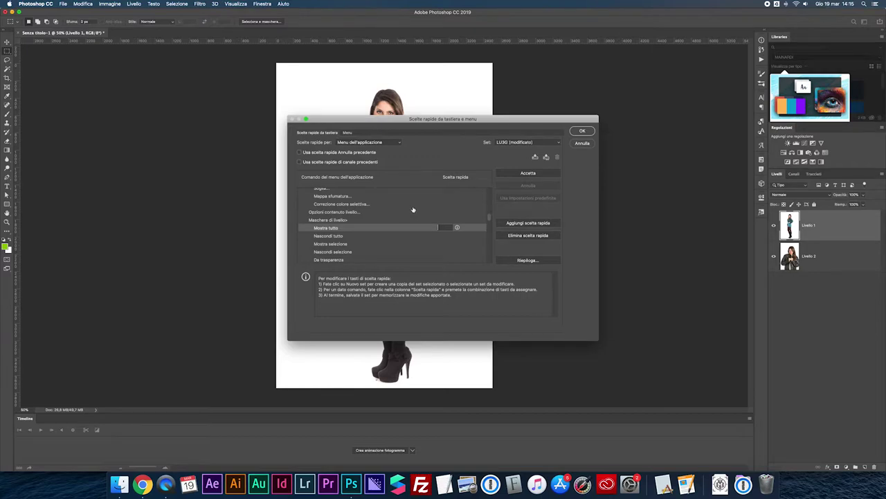
pyautogui.press('alt+super+m')
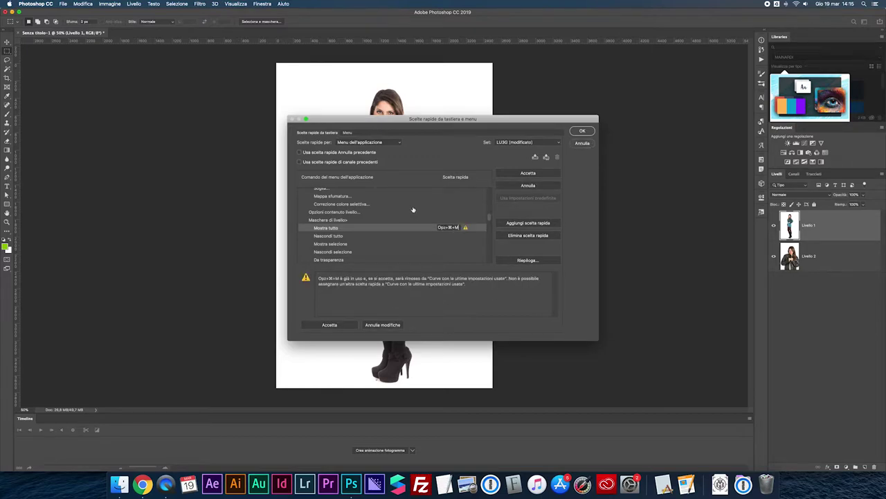
pyautogui.press('alt')
pyautogui.press('alt+super+p')
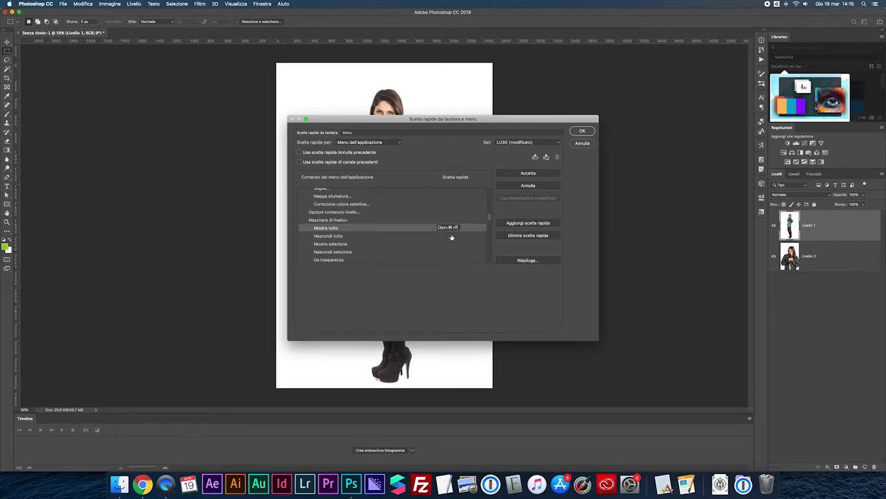
pyautogui.click(583, 131)
pyautogui.click(581, 133)
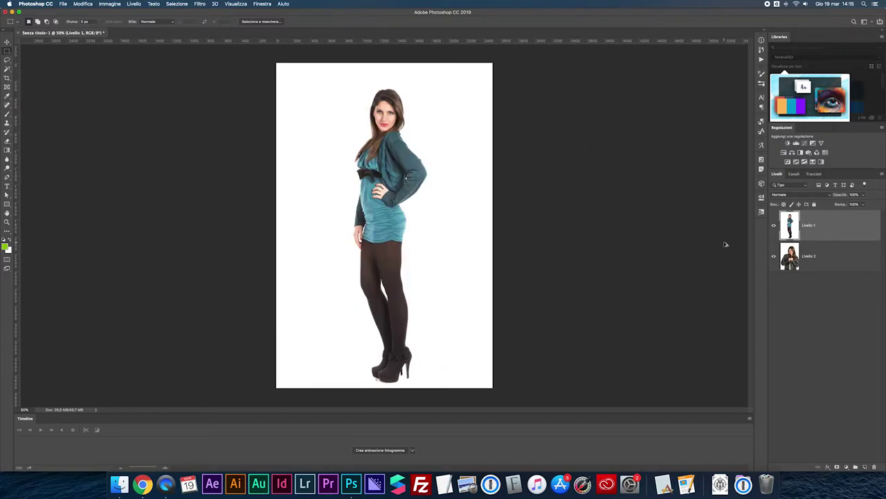
# Step: Add a layer mask to Livello 1 and set up an enlarged black brush
pyautogui.press('super+m')
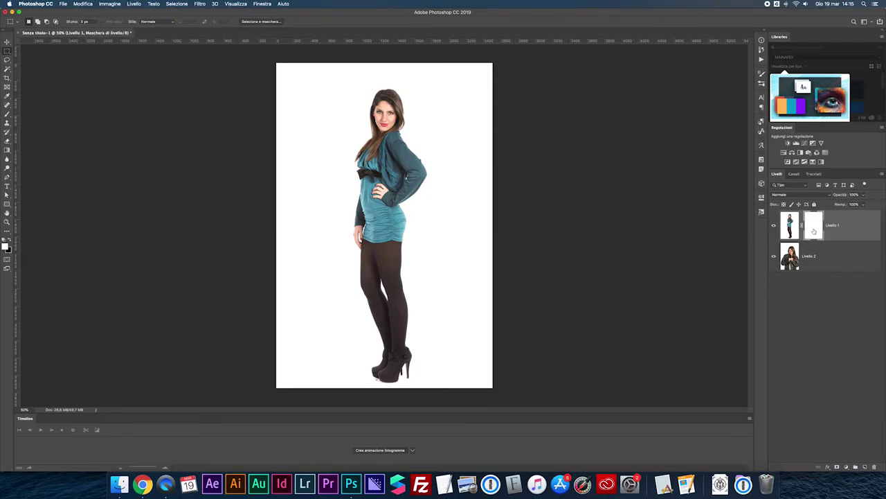
pyautogui.press('b')
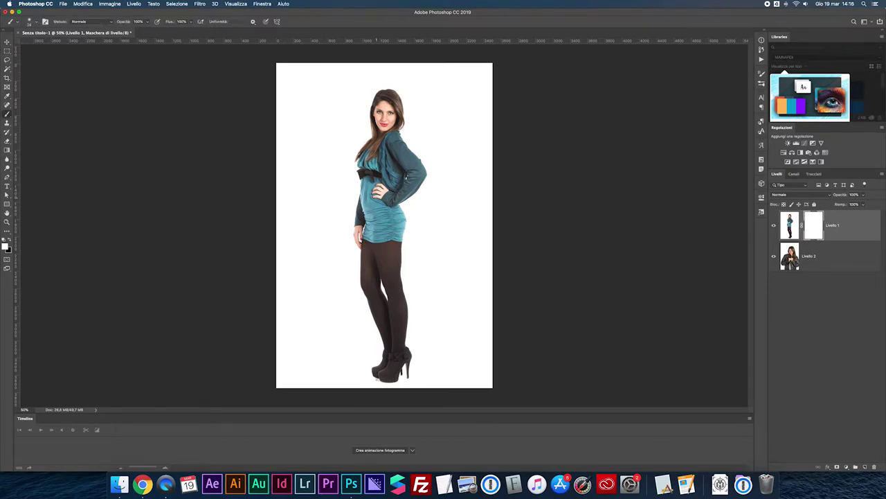
pyautogui.moveTo(350, 139); pyautogui.dragTo(361, 142)
pyautogui.click(10, 243)
# Step: Paint the figure and small head away on the mask, toggling it to compare
pyautogui.moveTo(364, 163)
pyautogui.mouseDown()
pyautogui.moveTo(416, 168)
pyautogui.moveTo(402, 350)
pyautogui.mouseUp()
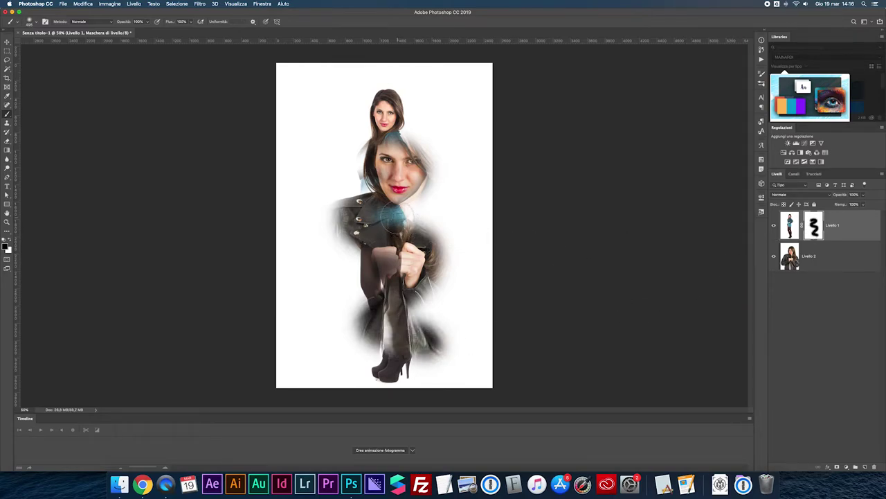
pyautogui.moveTo(388, 96)
pyautogui.mouseDown()
pyautogui.moveTo(364, 135)
pyautogui.moveTo(378, 254)
pyautogui.moveTo(361, 346)
pyautogui.moveTo(401, 312)
pyautogui.mouseUp()
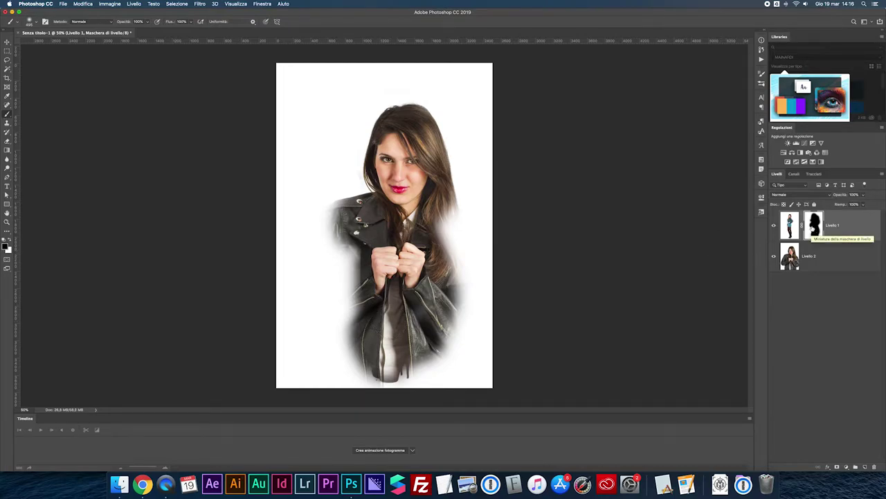
pyautogui.keyDown('shift'); pyautogui.click(813, 226); pyautogui.keyUp('shift')
pyautogui.keyDown('shift'); pyautogui.click(813, 226); pyautogui.keyUp('shift')
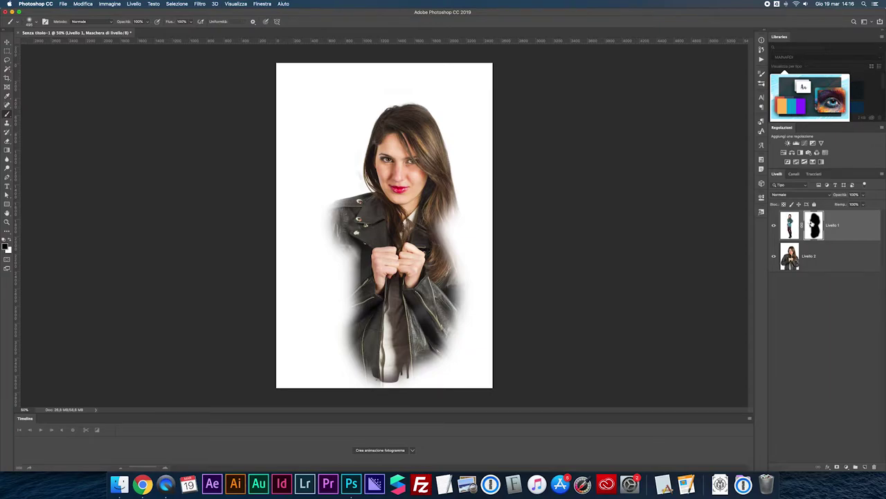
# Step: Paint white on the mask to restore the teal-dress woman's face, chest and legs
pyautogui.keyDown('shift'); pyautogui.click(812, 223); pyautogui.keyUp('shift')
pyautogui.keyDown('shift'); pyautogui.click(814, 225); pyautogui.keyUp('shift')
pyautogui.keyDown('shift'); pyautogui.click(814, 226); pyautogui.keyUp('shift')
pyautogui.keyDown('shift'); pyautogui.click(814, 225); pyautogui.keyUp('shift')
pyautogui.press('x')
pyautogui.moveTo(378, 232)
pyautogui.mouseDown()
pyautogui.moveTo(381, 153)
pyautogui.moveTo(430, 197)
pyautogui.moveTo(388, 298)
pyautogui.moveTo(415, 360)
pyautogui.moveTo(419, 280)
pyautogui.mouseUp()
pyautogui.moveTo(401, 319); pyautogui.dragTo(391, 377)
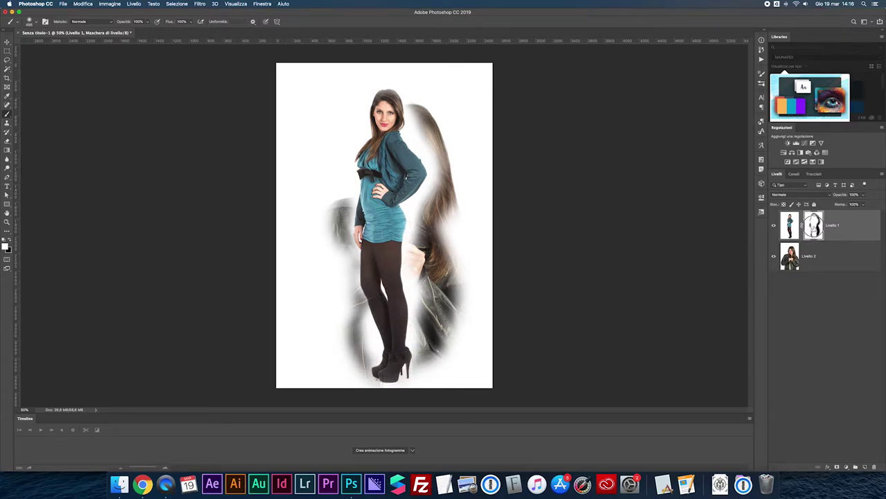
# Step: Mask out the hair right of the model, undoing a stroke accidentally painted on the image
pyautogui.click(793, 228)
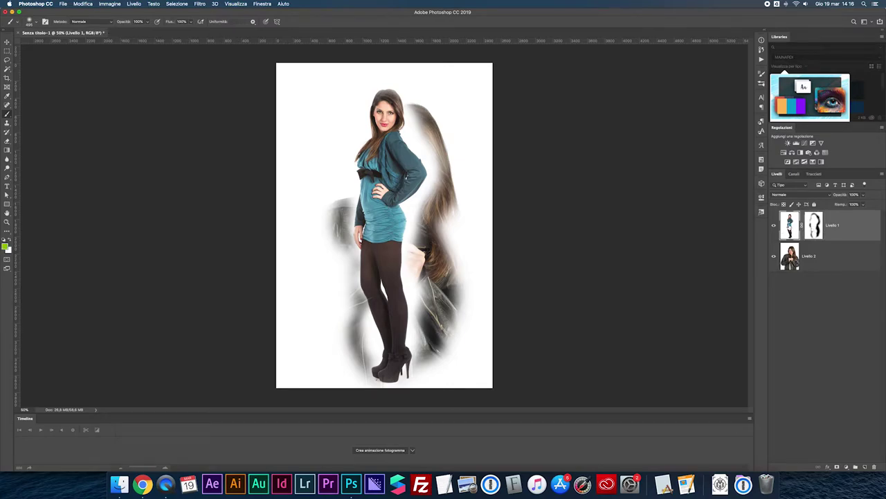
pyautogui.click(814, 226)
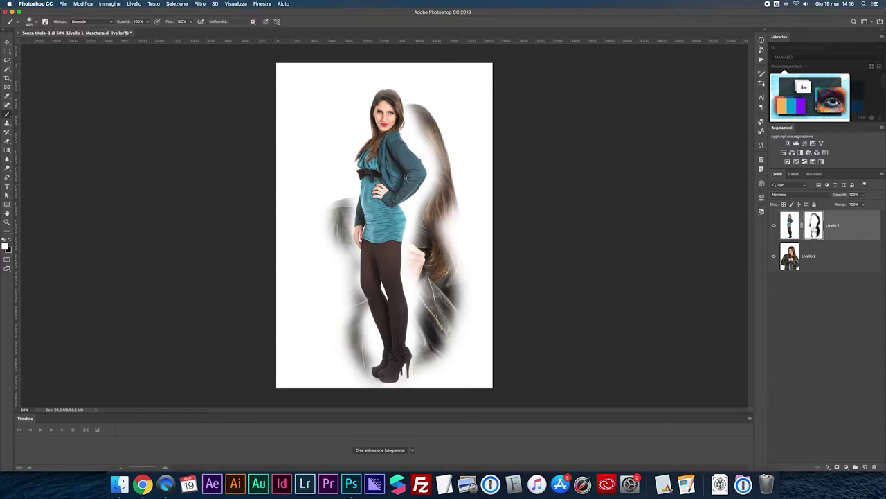
pyautogui.moveTo(425, 119); pyautogui.dragTo(390, 257)
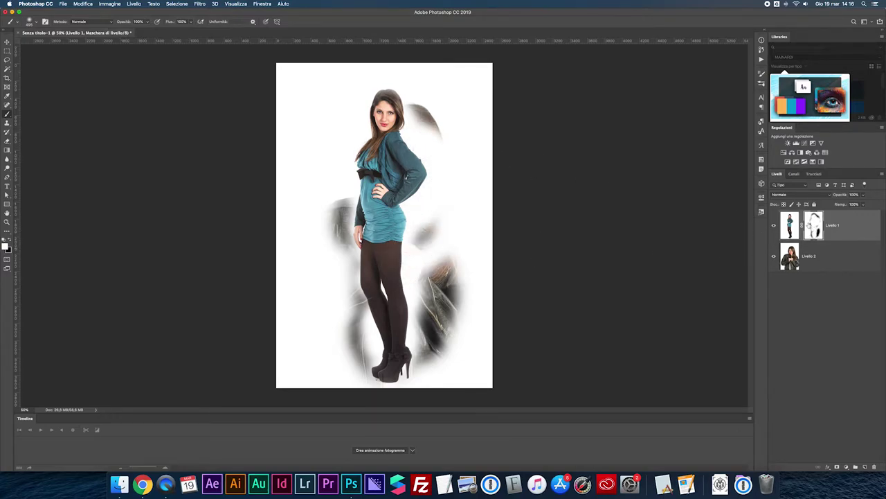
pyautogui.click(793, 227)
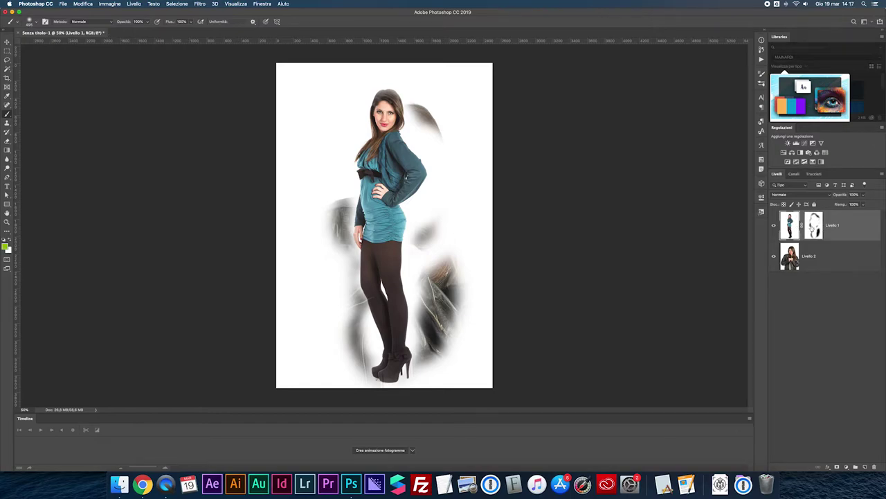
pyautogui.keyDown('shift'); pyautogui.click(814, 225); pyautogui.keyUp('shift')
pyautogui.moveTo(337, 174)
pyautogui.mouseDown()
pyautogui.moveTo(335, 204)
pyautogui.moveTo(373, 341)
pyautogui.mouseUp()
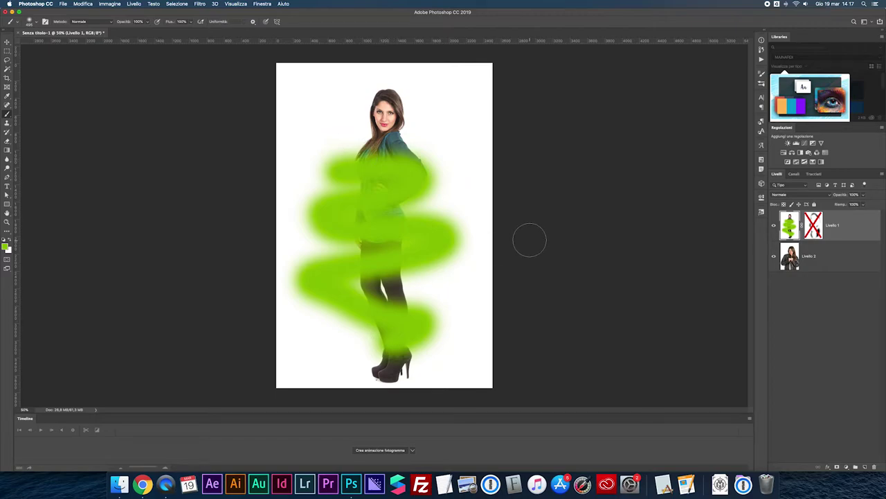
pyautogui.hotkey('ctrl', 'z')
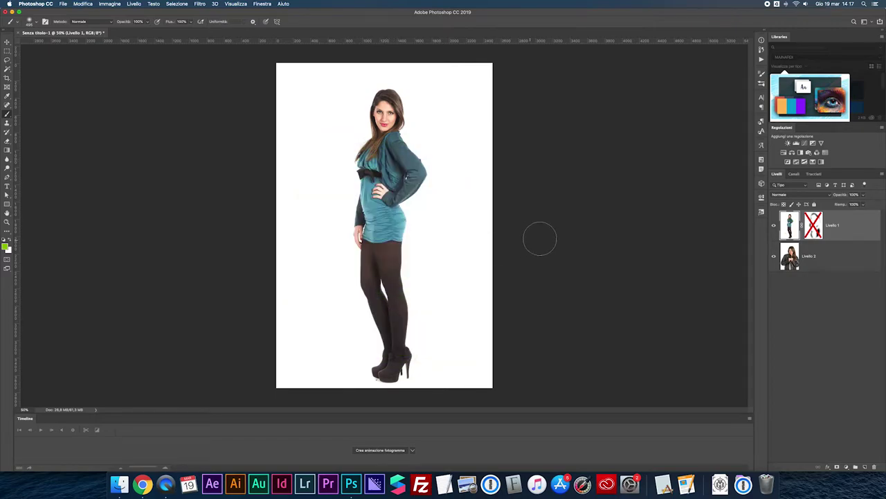
# Step: Undo another stray image stroke and mask out the grey ghost above-right of the head
pyautogui.keyDown('shift'); pyautogui.click(813, 226); pyautogui.keyUp('shift')
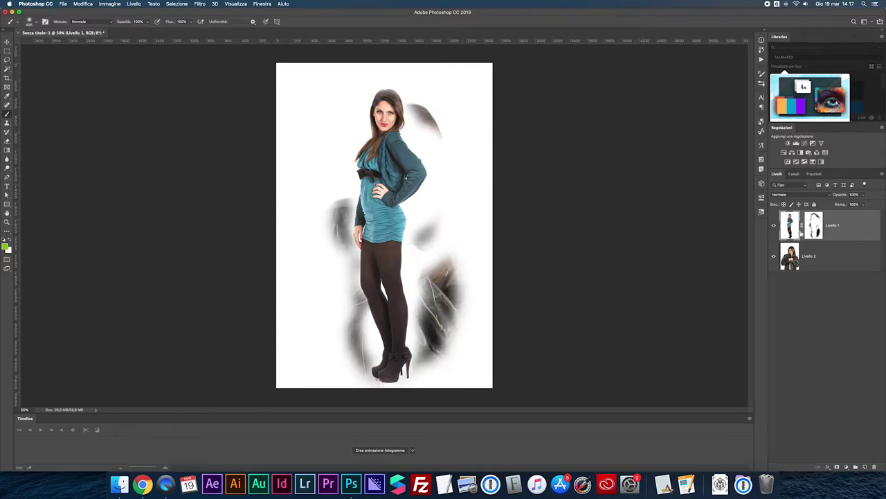
pyautogui.moveTo(429, 228); pyautogui.dragTo(421, 249)
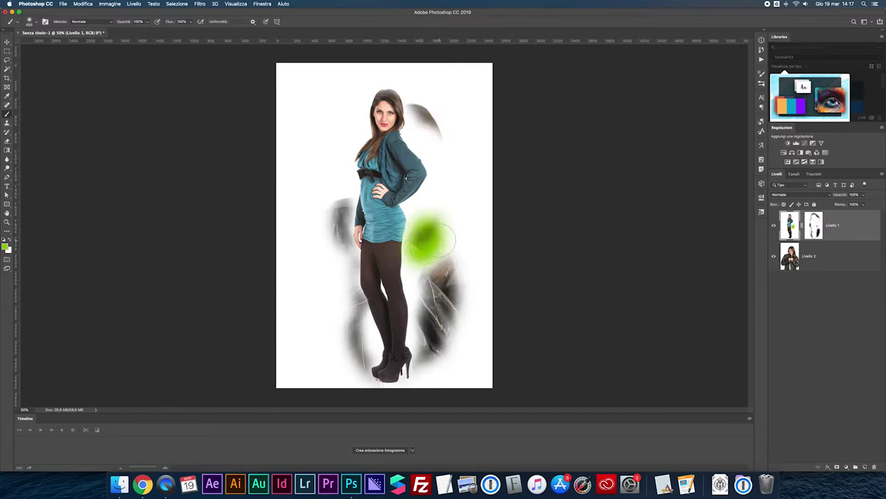
pyautogui.hotkey('ctrl', 'z')
pyautogui.click(813, 226)
pyautogui.moveTo(444, 151); pyautogui.dragTo(419, 114)
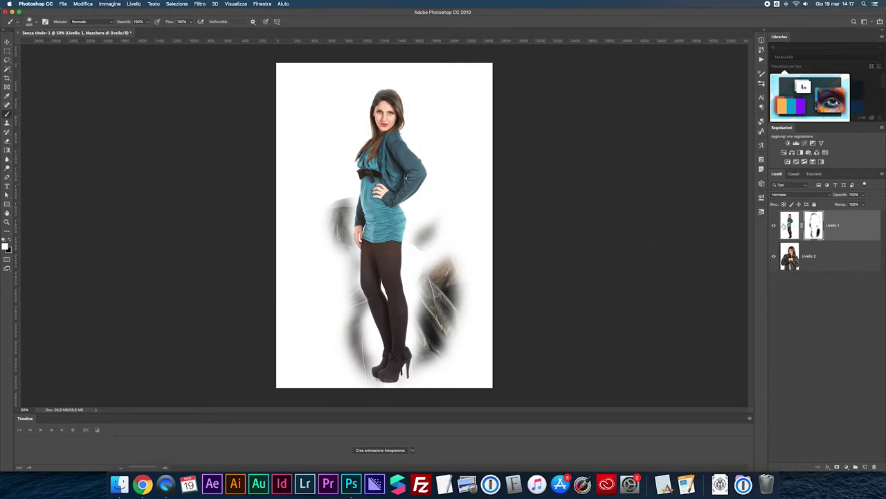
# Step: Fill Livello 1's mask with black and white, ending on a plain white mask
pyautogui.keyDown('shift'); pyautogui.click(813, 226); pyautogui.keyUp('shift')
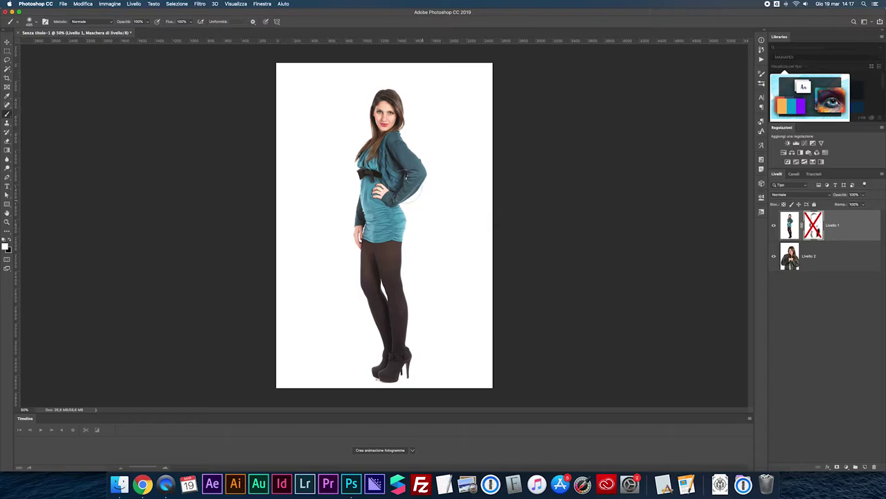
pyautogui.press('v')
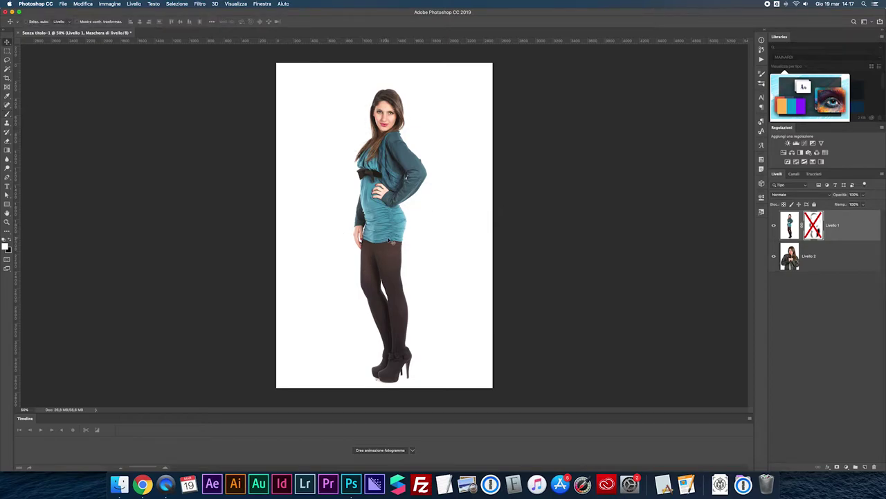
pyautogui.keyDown('shift'); pyautogui.click(815, 225); pyautogui.keyUp('shift')
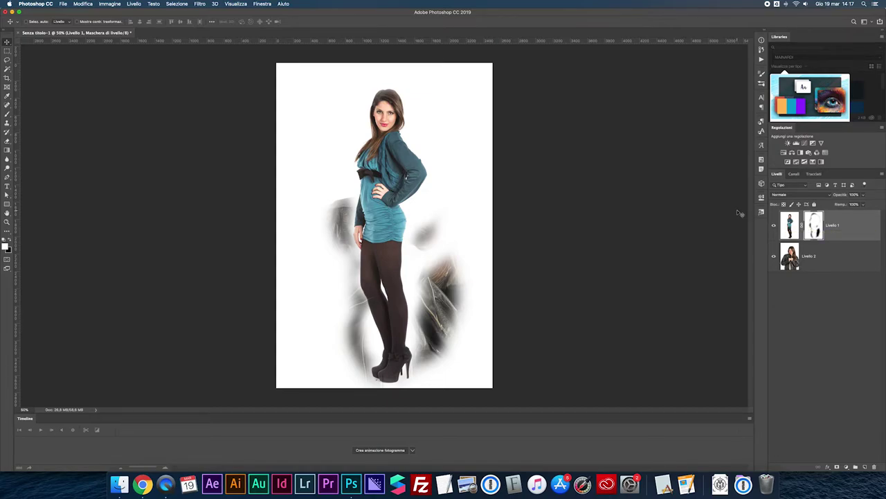
pyautogui.click(10, 239)
pyautogui.hotkey('alt', 'BackSpace')
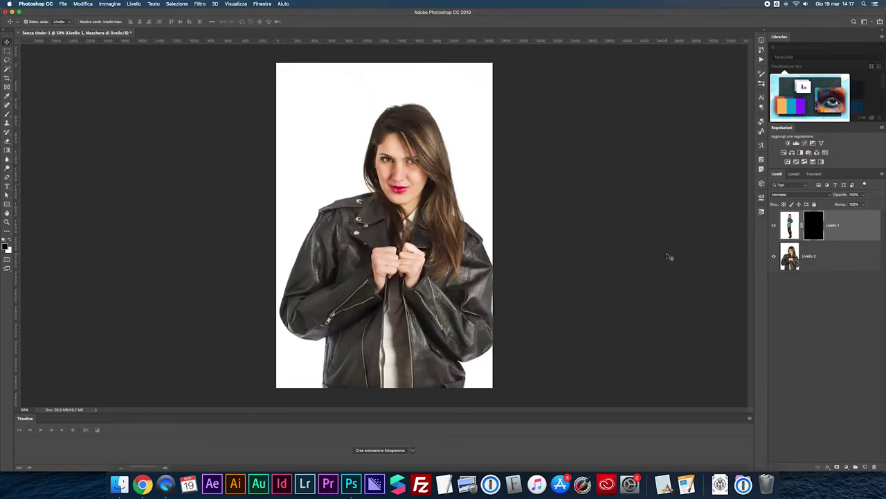
pyautogui.hotkey('ctrl', 'BackSpace')
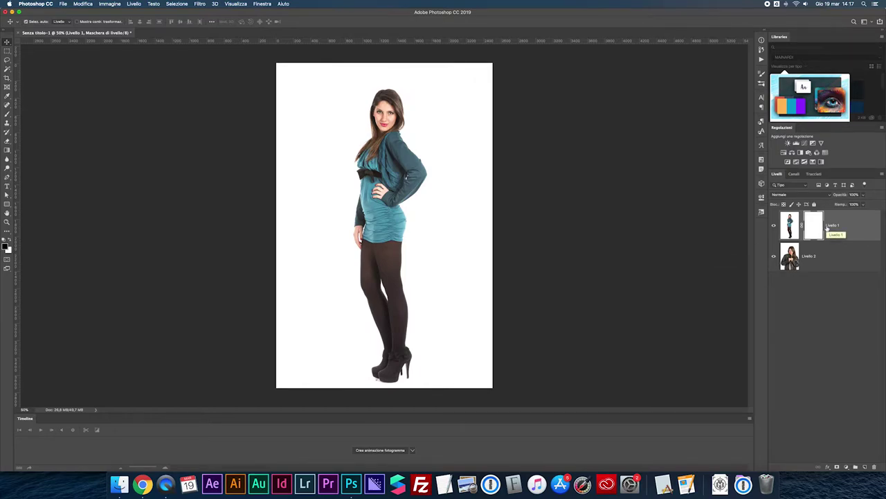
pyautogui.hotkey('alt', 'BackSpace')
pyautogui.hotkey('ctrl', 'i')
pyautogui.hotkey('ctrl', 'i')
pyautogui.hotkey('ctrl', 'i')
# Step: Lasso the model, fill that area black on the mask, deselect, and invert the mask
pyautogui.press('l')
pyautogui.moveTo(350, 160)
pyautogui.mouseDown()
pyautogui.moveTo(431, 141)
pyautogui.moveTo(430, 340)
pyautogui.moveTo(412, 394)
pyautogui.moveTo(349, 362)
pyautogui.moveTo(337, 252)
pyautogui.moveTo(360, 208)
pyautogui.mouseUp()
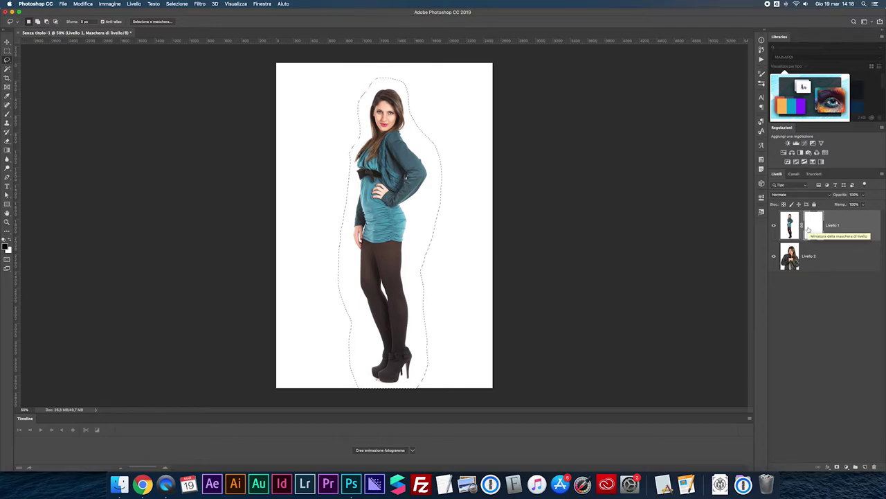
pyautogui.hotkey('alt', 'BackSpace')
pyautogui.click(649, 226)
pyautogui.hotkey('ctrl', 'i')
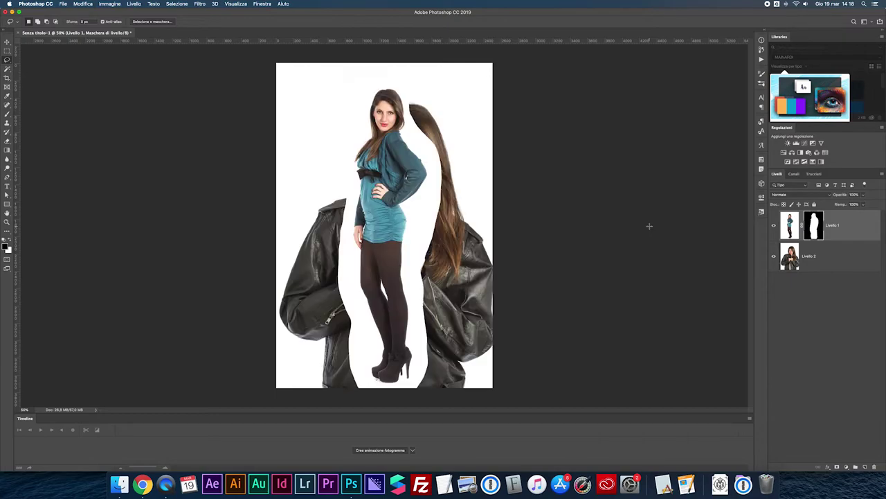
pyautogui.hotkey('ctrl', 'i')
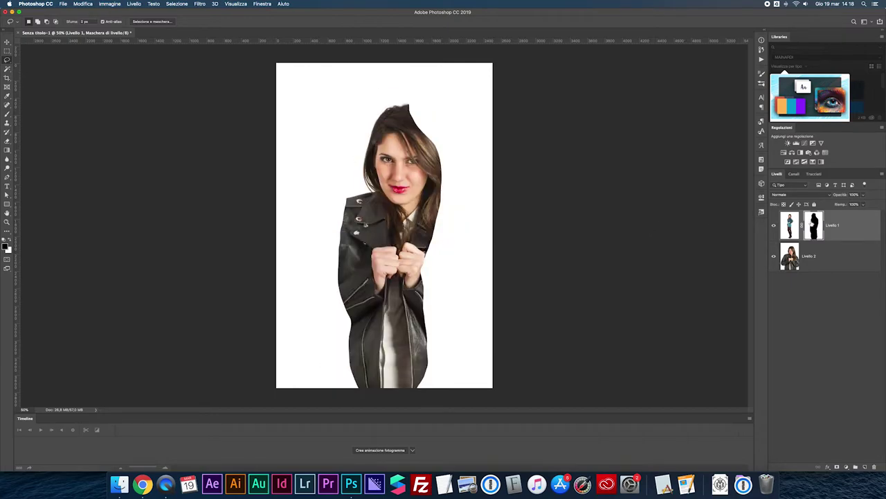
pyautogui.hotkey('ctrl', 'i')
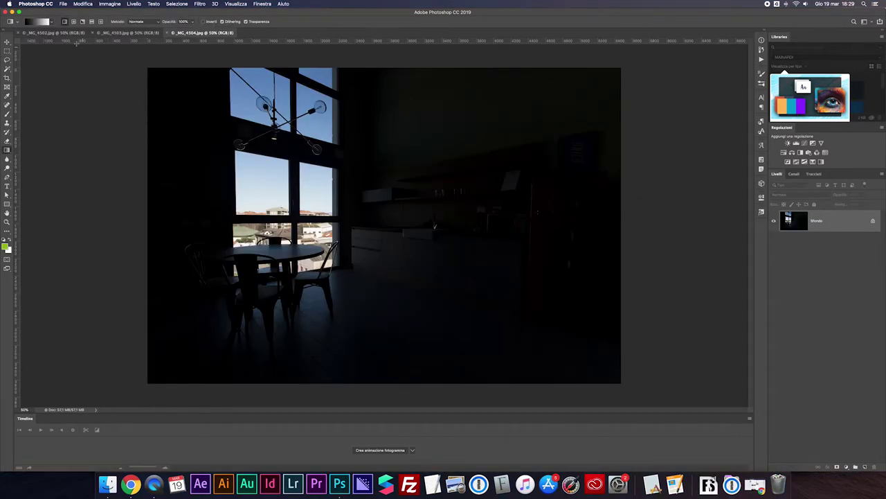
# Step: Compare the three exposures and paste the dark _MG_4504 image as a new layer in _MG_4502
pyautogui.click(104, 33)
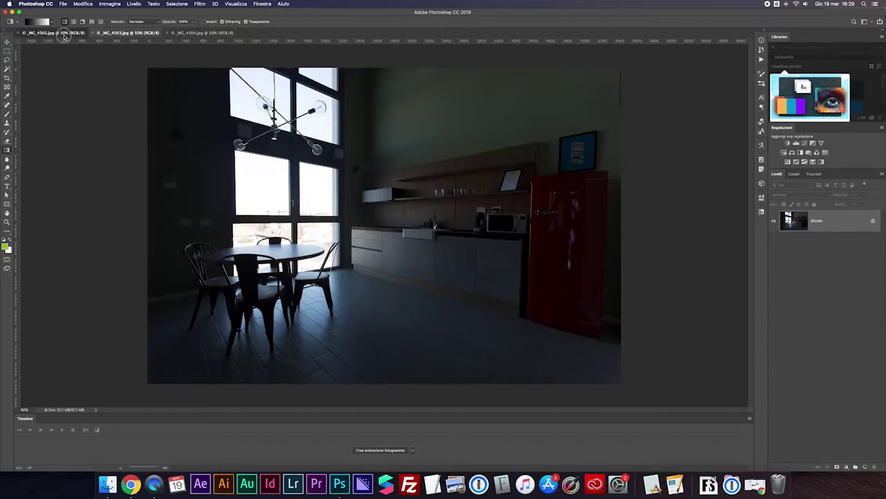
pyautogui.click(64, 34)
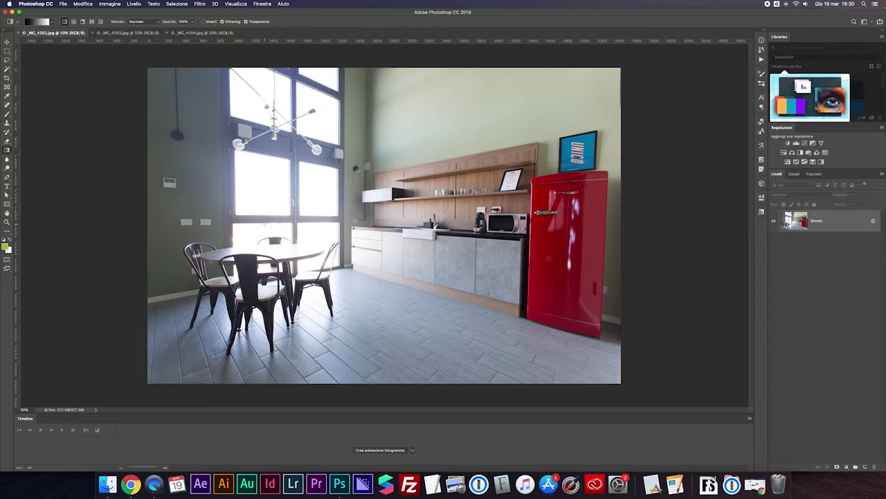
pyautogui.click(200, 33)
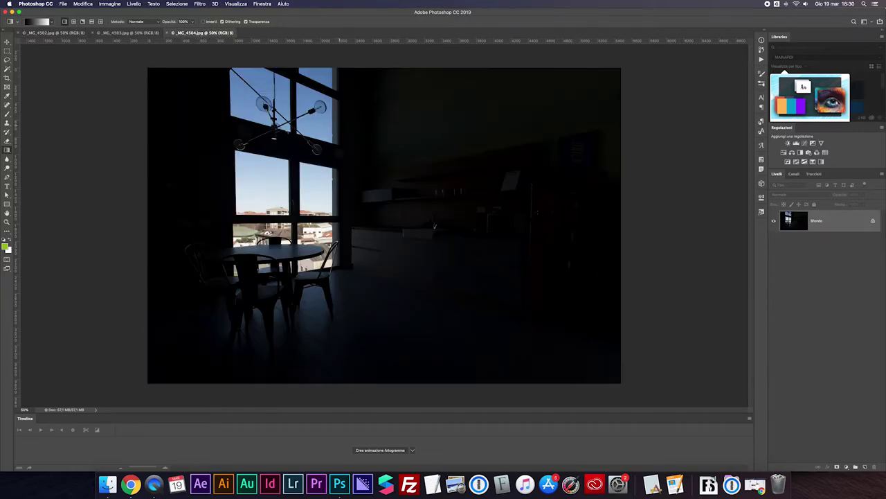
pyautogui.click(7, 43)
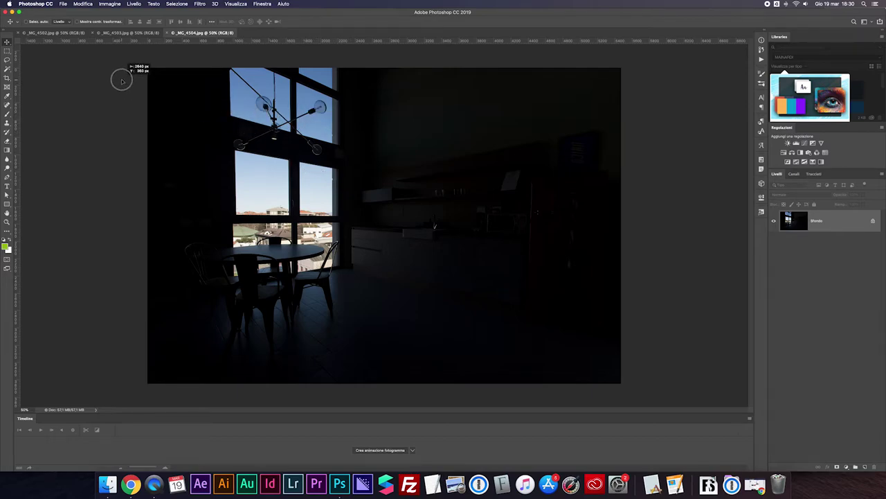
pyautogui.click(45, 32)
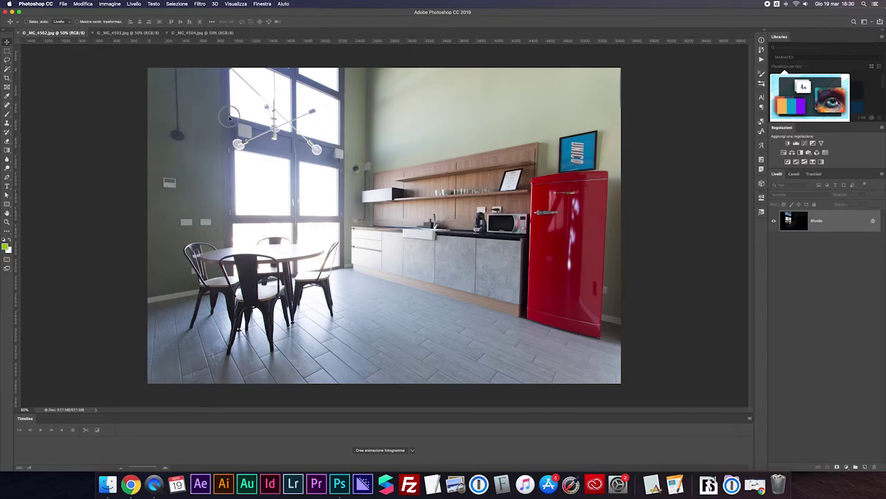
pyautogui.hotkey('ctrl', 'v')
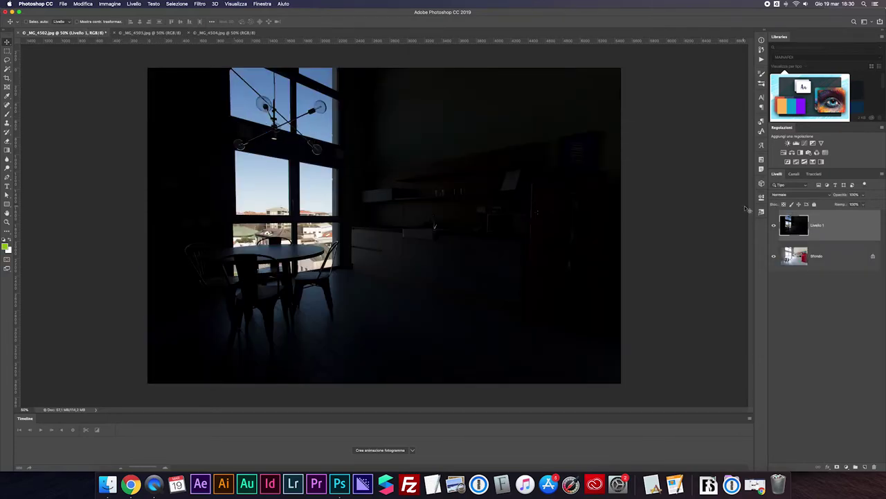
# Step: Compare the exposures, zoom in, and invert Livello 1's mask to all black
pyautogui.click(774, 226)
pyautogui.click(773, 226)
pyautogui.click(774, 226)
pyautogui.click(774, 226)
pyautogui.hotkey('ctrl', '+')
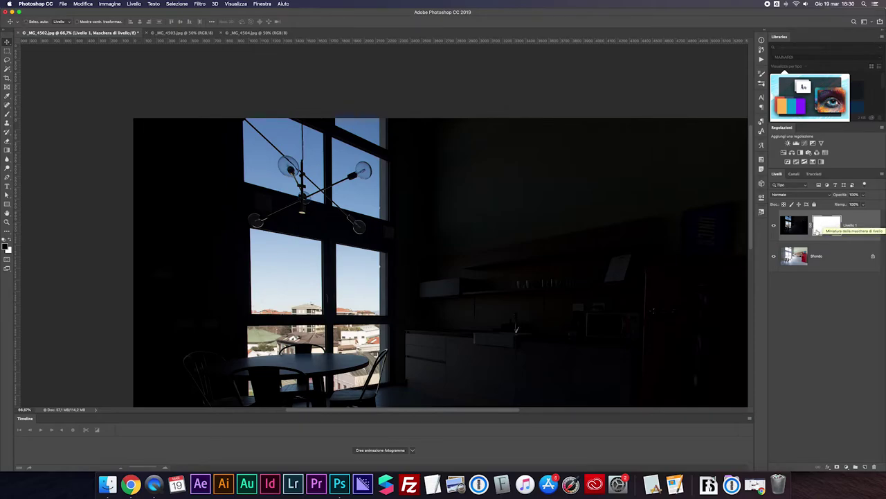
pyautogui.press('super+i')
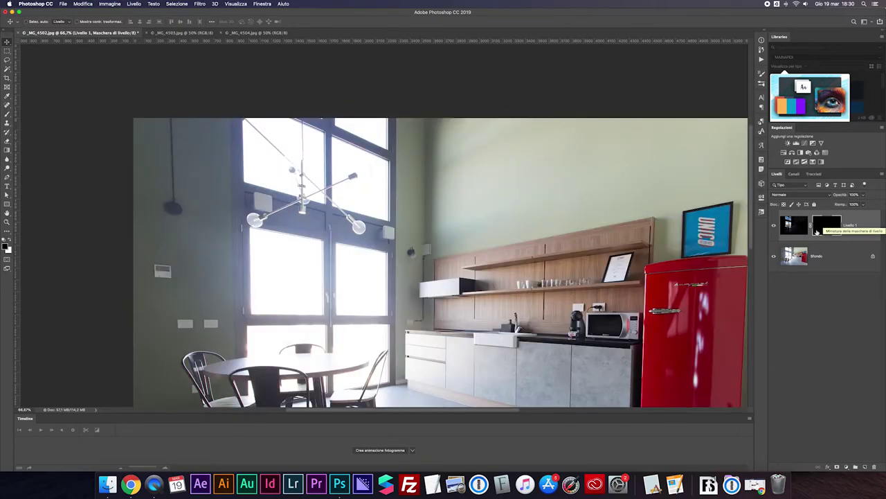
pyautogui.press('super+i')
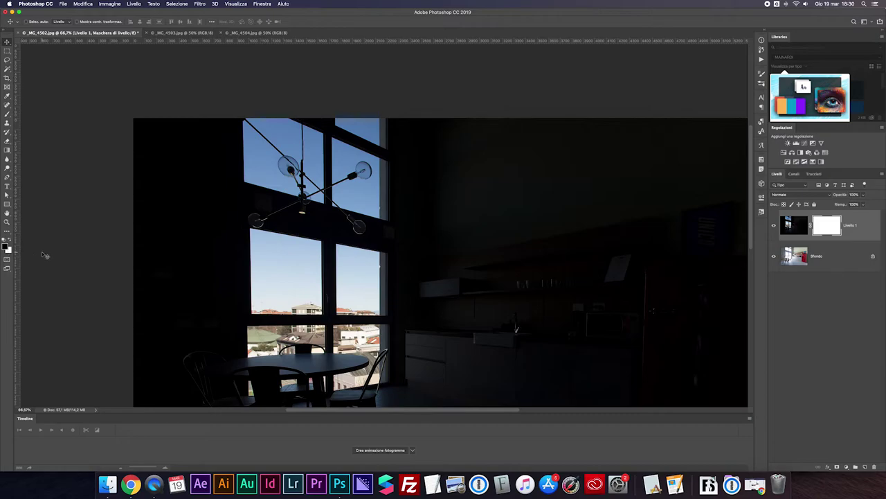
pyautogui.hotkey('ctrl', 'i')
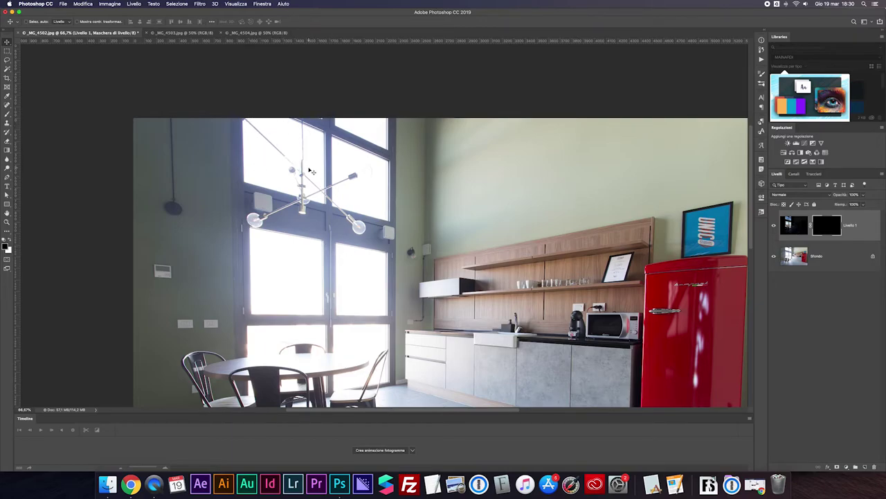
# Step: Paint the upper window's sky onto the mask with a white 210 px, 0% hardness brush
pyautogui.click(7, 115)
pyautogui.press('x')
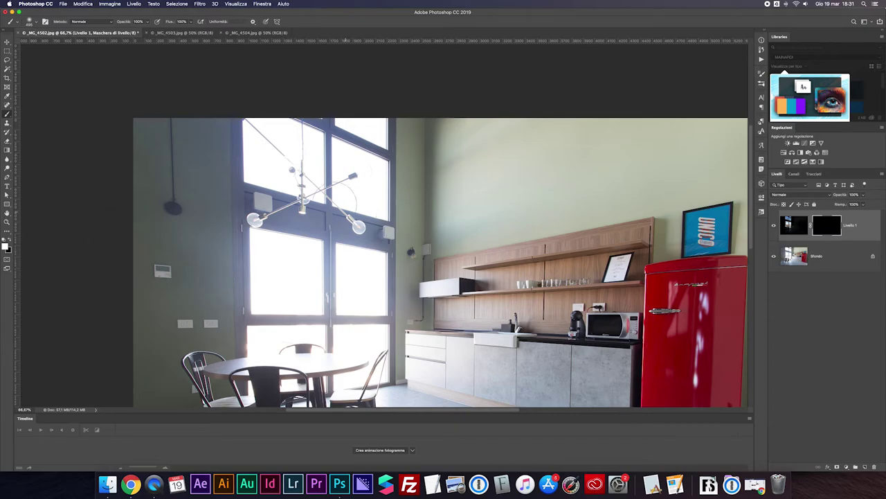
pyautogui.moveTo(294, 173)
pyautogui.mouseDown()
pyautogui.moveTo(262, 175)
pyautogui.moveTo(267, 148)
pyautogui.moveTo(298, 152)
pyautogui.moveTo(291, 169)
pyautogui.mouseUp()
pyautogui.moveTo(280, 139)
pyautogui.mouseDown()
pyautogui.moveTo(305, 187)
pyautogui.moveTo(253, 139)
pyautogui.moveTo(291, 119)
pyautogui.moveTo(318, 138)
pyautogui.mouseUp()
pyautogui.moveTo(314, 186); pyautogui.dragTo(254, 181)
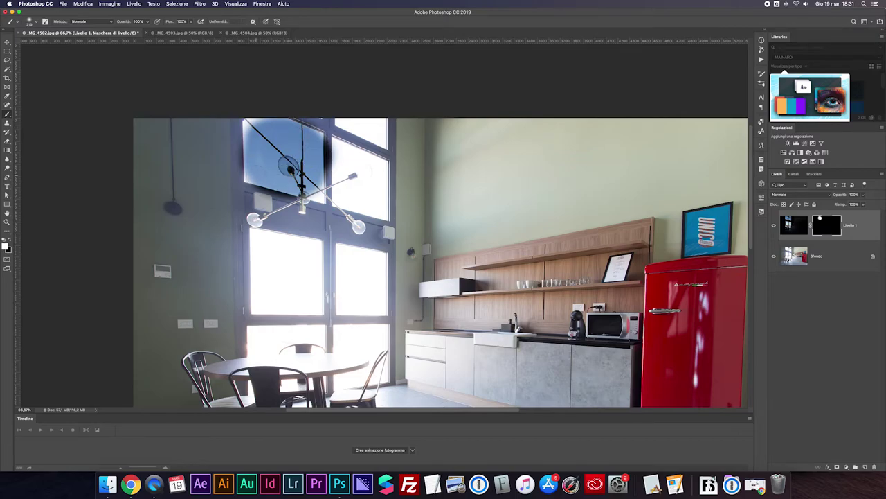
# Step: Lasso the lower-right window pane and fill it white on the mask to reveal the sky
pyautogui.press('l')
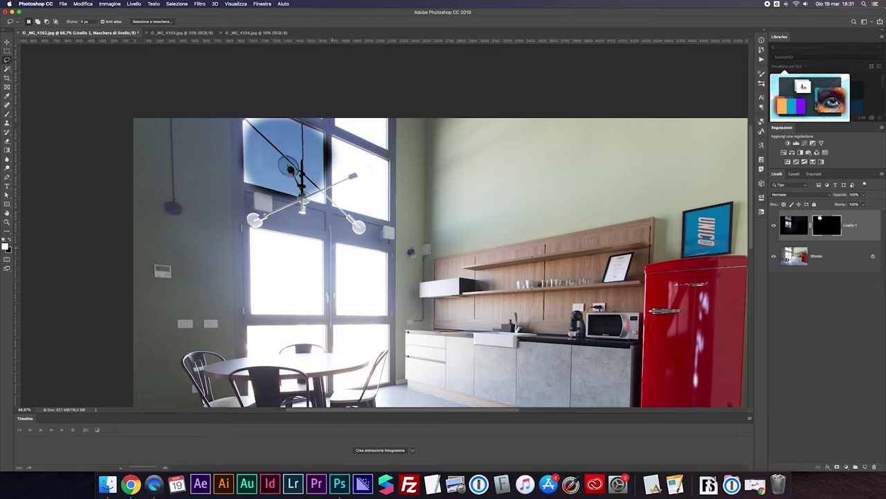
pyautogui.moveTo(338, 248)
pyautogui.mouseDown()
pyautogui.moveTo(338, 313)
pyautogui.moveTo(386, 315)
pyautogui.moveTo(388, 263)
pyautogui.moveTo(377, 251)
pyautogui.mouseUp()
pyautogui.hotkey('alt', 'BackSpace')
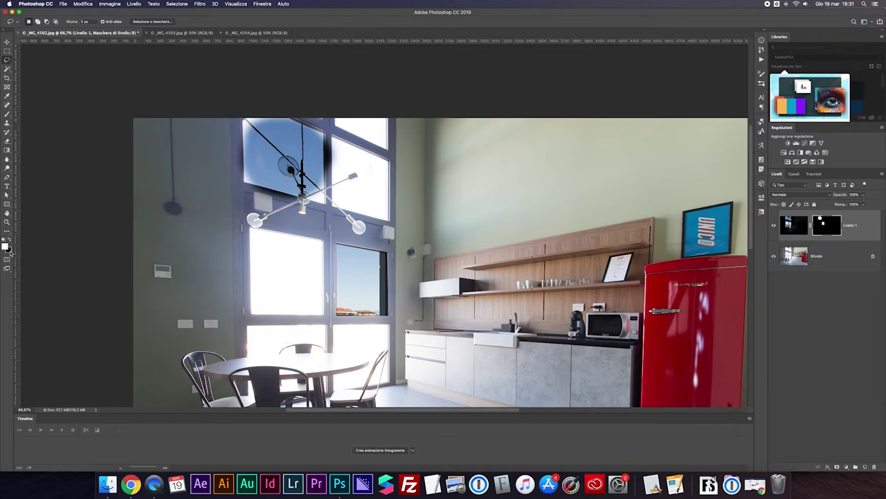
pyautogui.press('x')
# Step: Zoom in on the lower window and switch to the Pen tool
pyautogui.scroll(2, 360, 256)
pyautogui.scroll(1, 362, 252)
pyautogui.scroll(3, 363, 247)
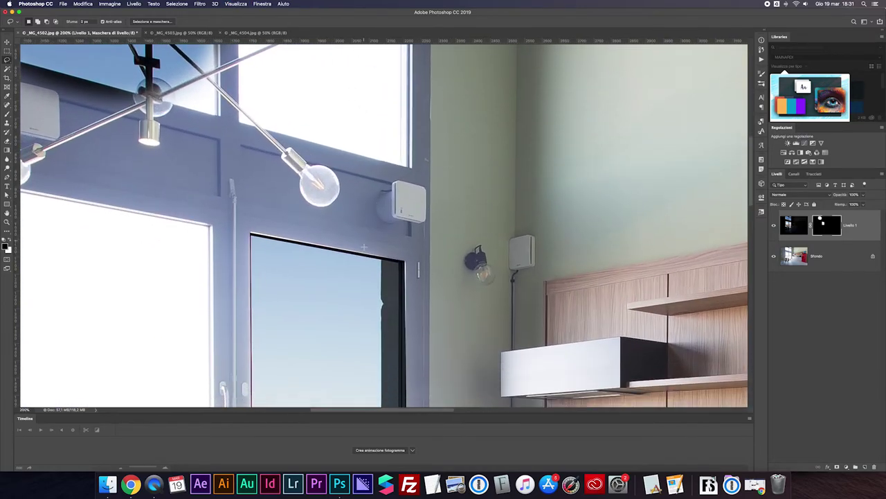
pyautogui.hscroll(-3, 363, 246)
pyautogui.scroll(-2, 364, 247)
pyautogui.hscroll(-4, 364, 247)
pyautogui.hscroll(-1, 363, 247)
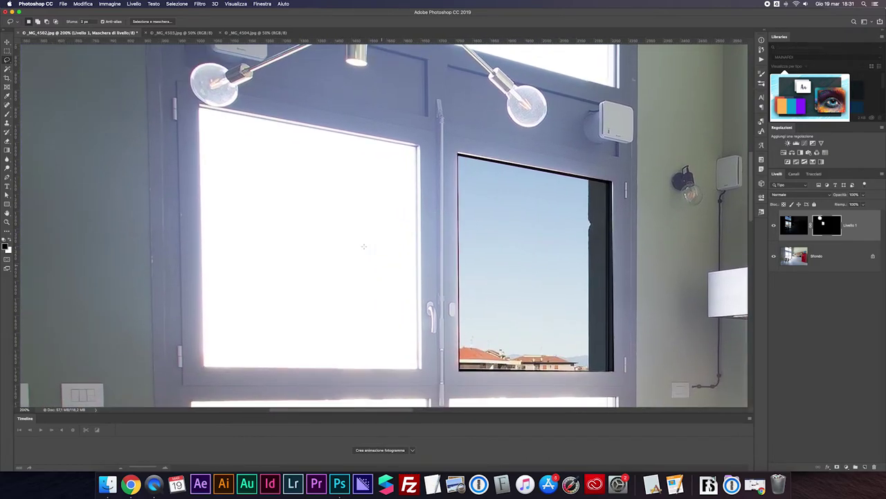
pyautogui.scroll(1, 364, 247)
pyautogui.press('p')
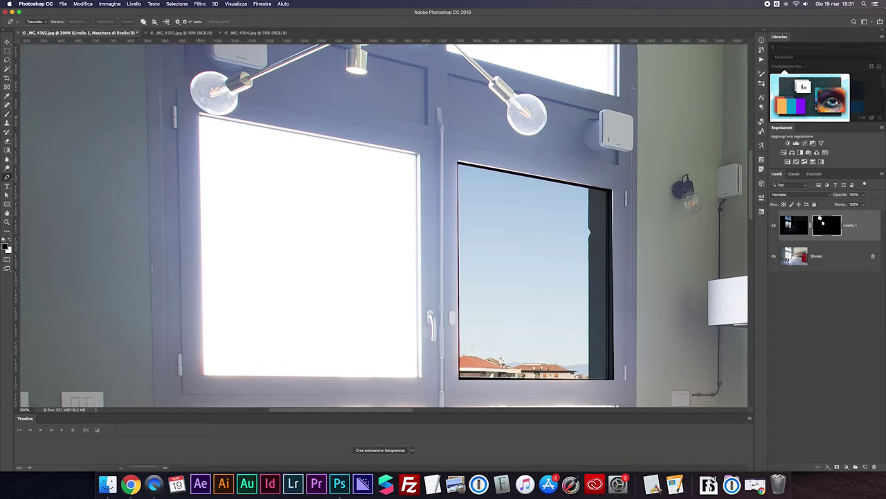
# Step: Place Pen anchors at the left pane's four corners to outline it
pyautogui.click(199, 117)
pyautogui.scroll(1, 415, 163)
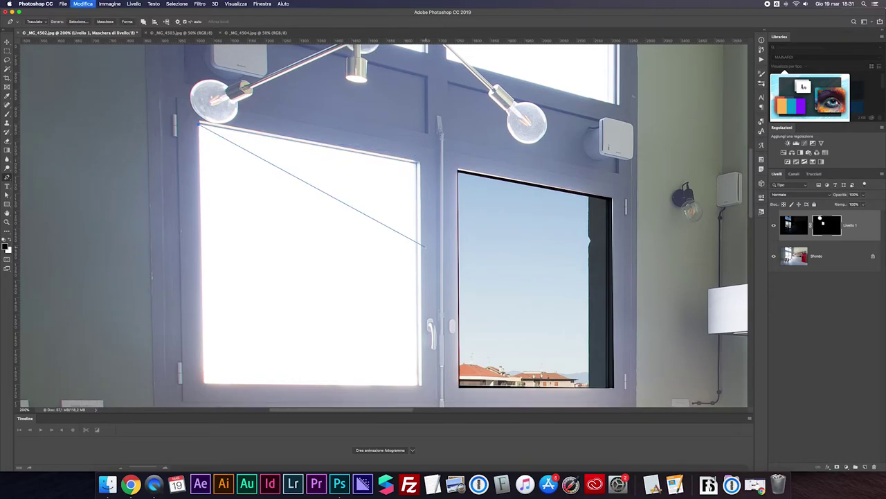
pyautogui.click(418, 163)
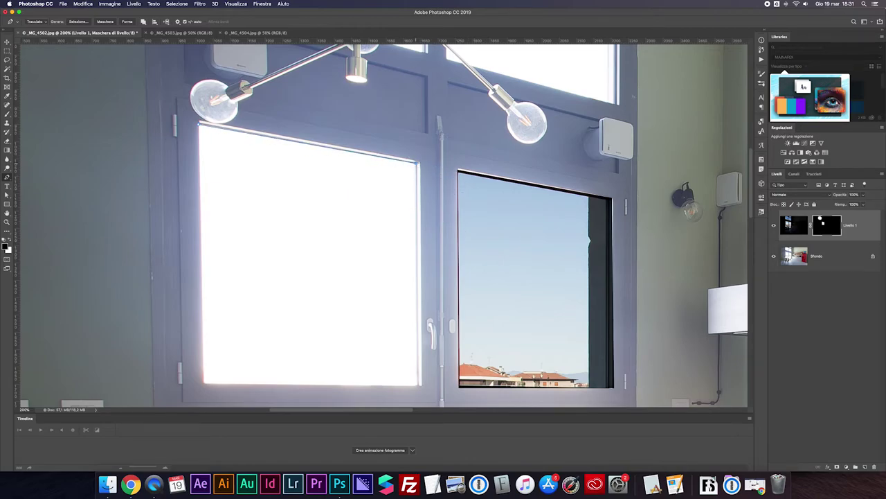
pyautogui.click(417, 385)
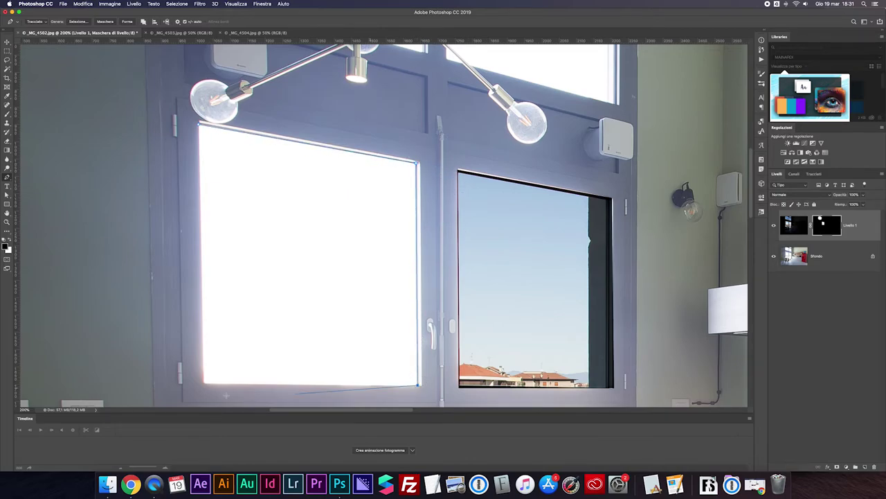
pyautogui.click(204, 382)
pyautogui.moveTo(181, 226); pyautogui.dragTo(300, 200)
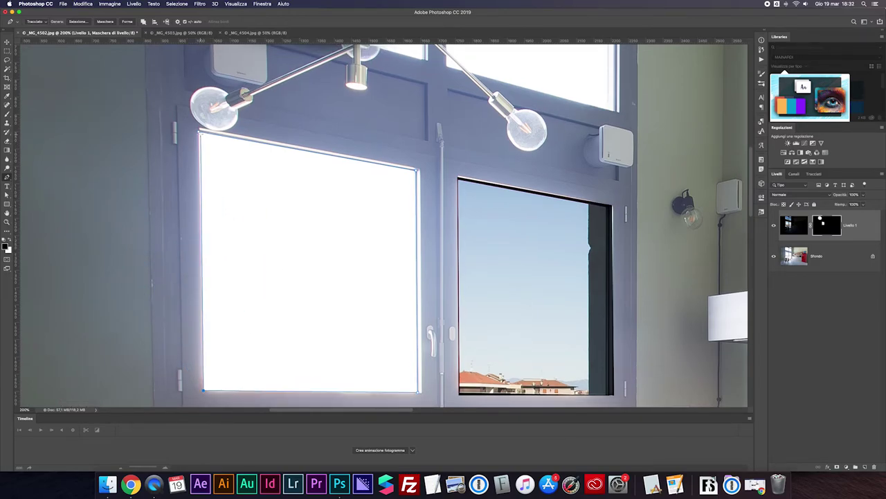
# Step: Check the saved work path in the Paths panel, then return to the layers list
pyautogui.hscroll(-1, 283, 170)
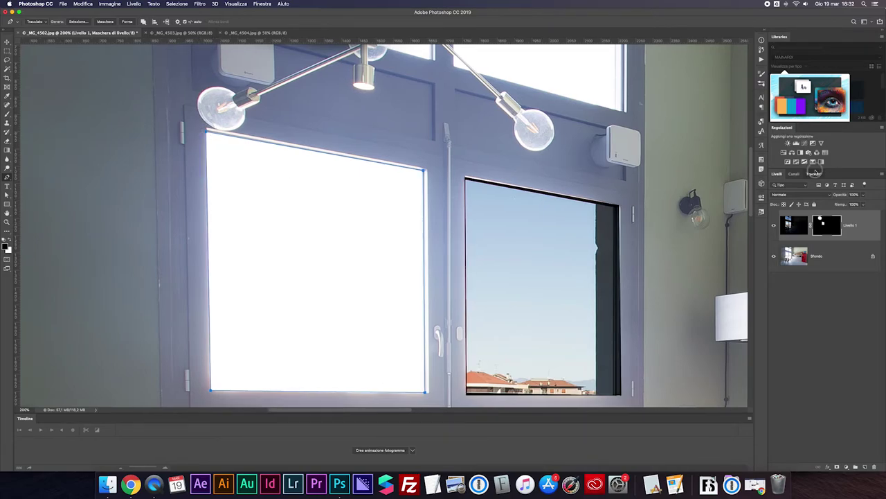
pyautogui.click(814, 174)
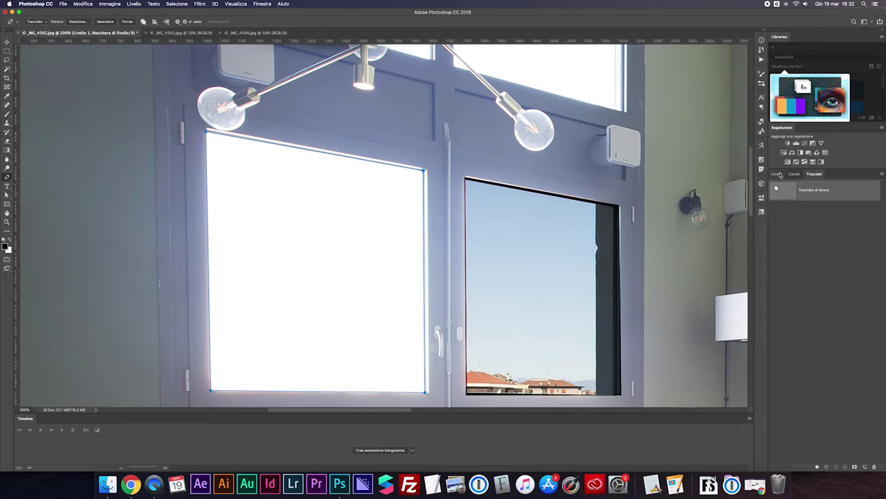
pyautogui.click(777, 174)
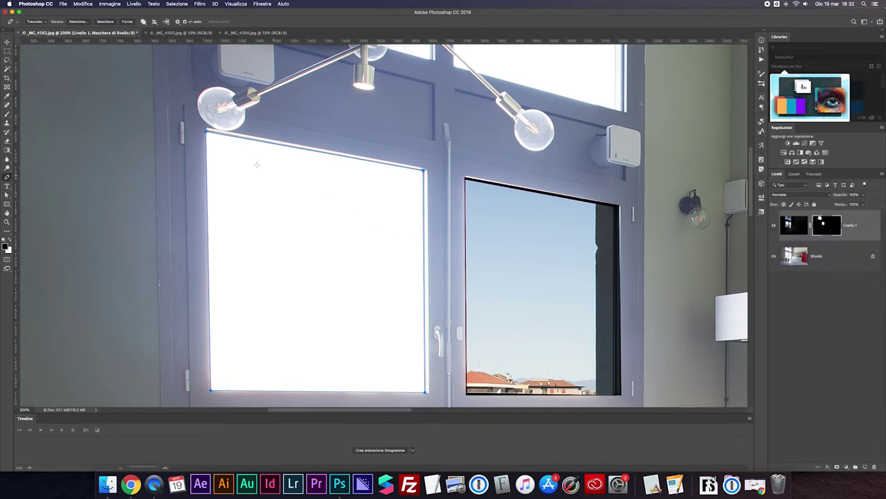
pyautogui.rightClick(318, 197)
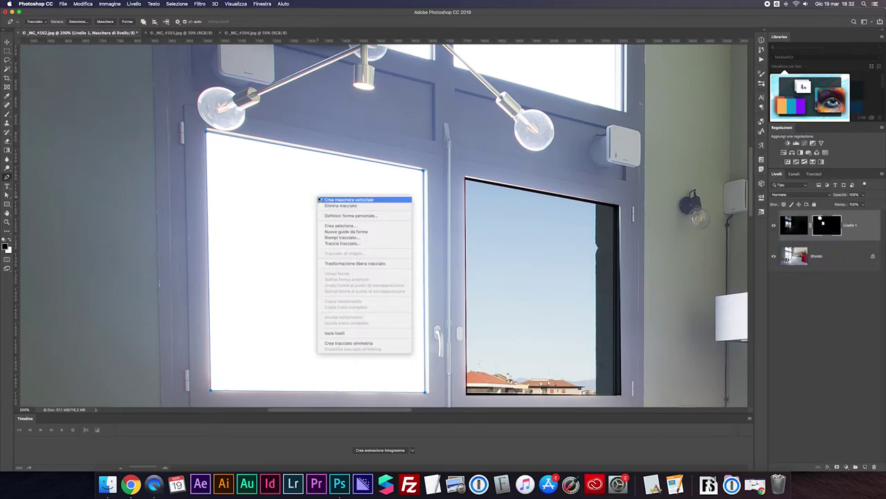
# Step: Convert the path to a 0 px feathered selection, fill it on the mask, fit view, deselect
pyautogui.click(330, 225)
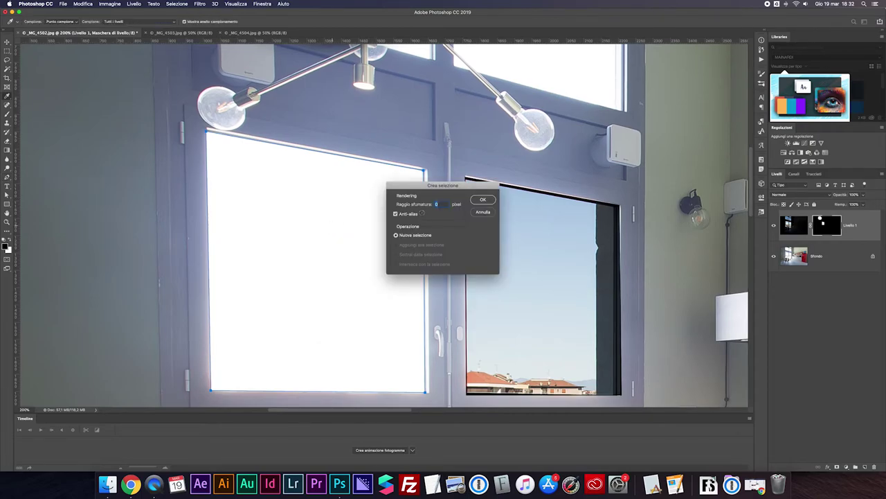
pyautogui.click(482, 200)
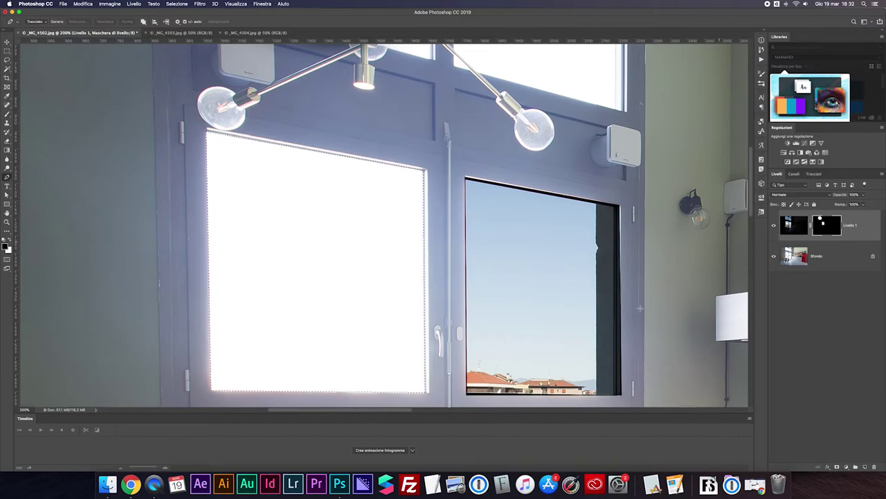
pyautogui.press('BackSpace')
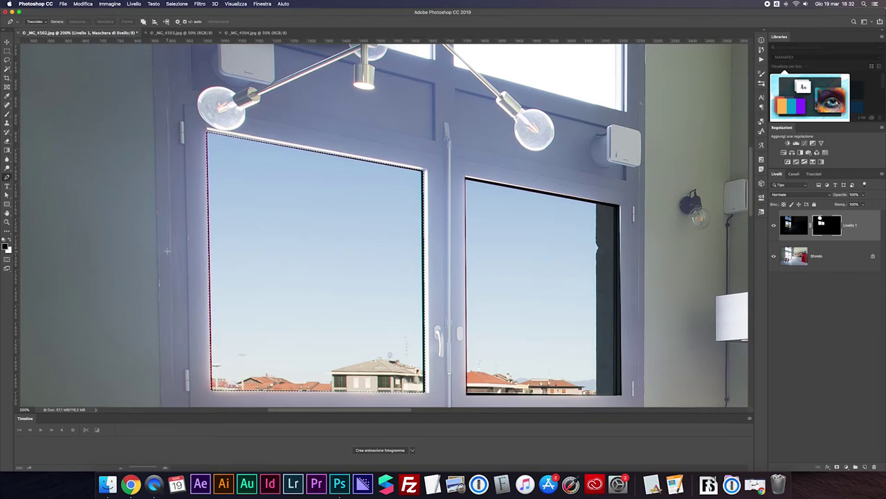
pyautogui.press('super+0')
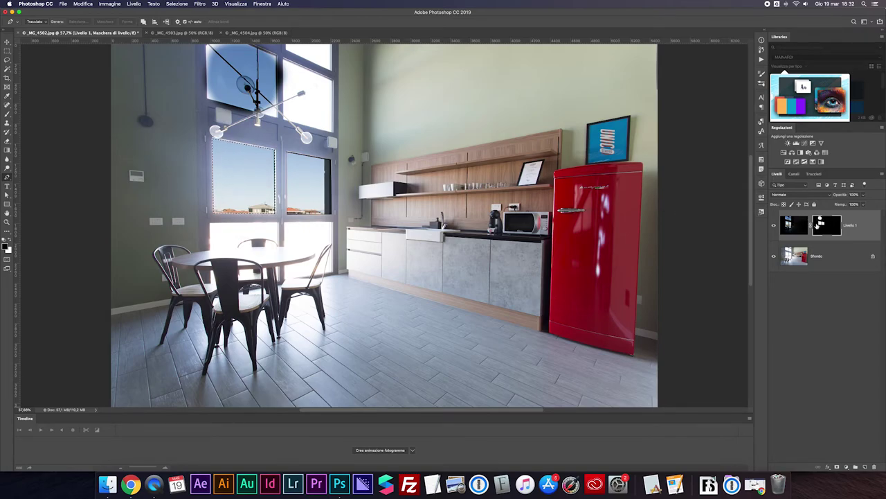
pyautogui.hotkey('ctrl', 'd')
# Step: Polygonal-lasso the upper window and fill it black on the mask, then deselect
pyautogui.press('l')
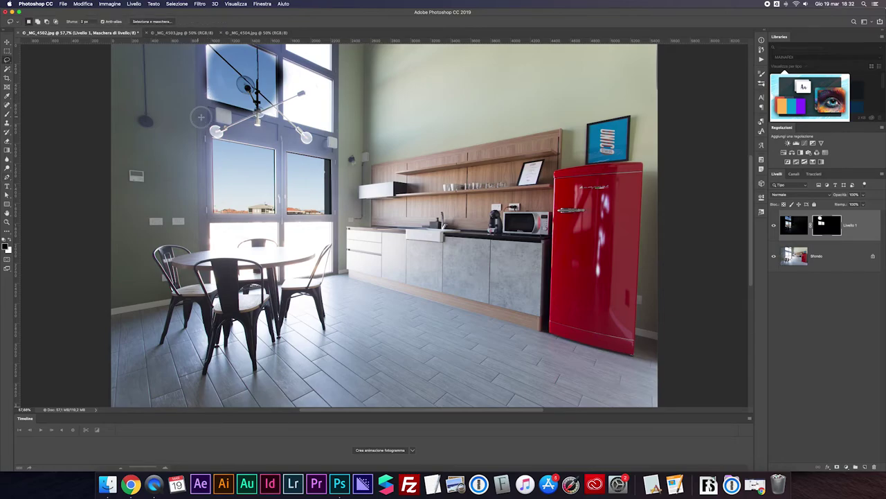
pyautogui.click(172, 44)
pyautogui.click(174, 98)
pyautogui.click(207, 116)
pyautogui.doubleClick(281, 114)
pyautogui.hotkey('alt', 'BackSpace')
pyautogui.hotkey('ctrl', 'd')
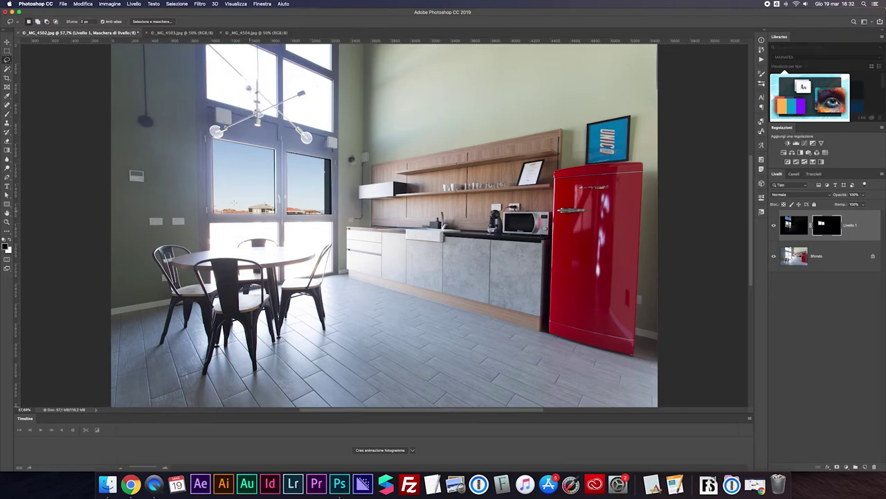
# Step: Toggle Livello 1's visibility to compare, then view the layer mask alone
pyautogui.click(775, 225)
pyautogui.click(774, 225)
pyautogui.click(774, 225)
pyautogui.click(774, 225)
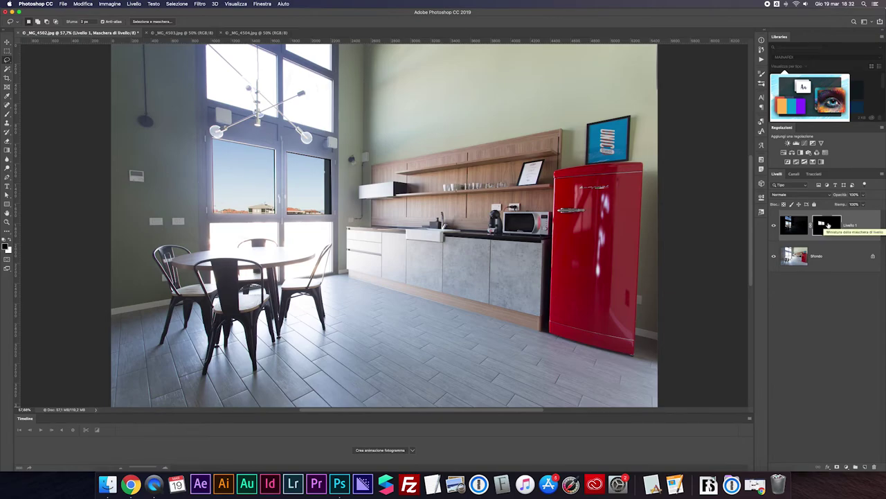
pyautogui.keyDown('alt'); pyautogui.click(829, 226); pyautogui.keyUp('alt')
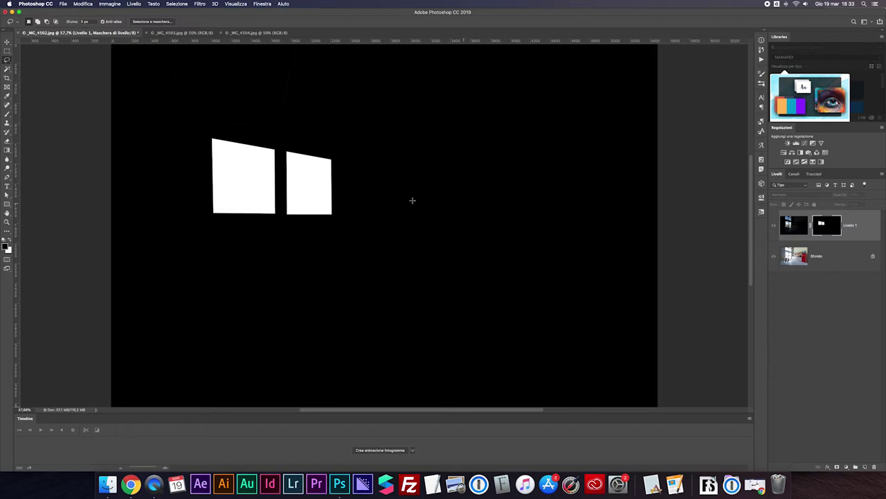
# Step: Lasso the white mask shapes, choose Filtro > Sfocatura > Controllo sfocatura, then show the full-colour image
pyautogui.moveTo(286, 172); pyautogui.dragTo(295, 188)
pyautogui.click(203, 4)
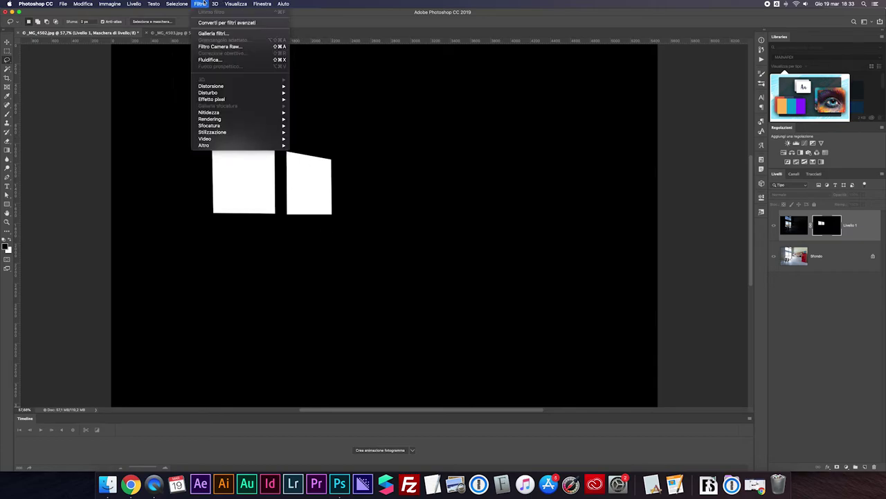
pyautogui.moveTo(209, 125)
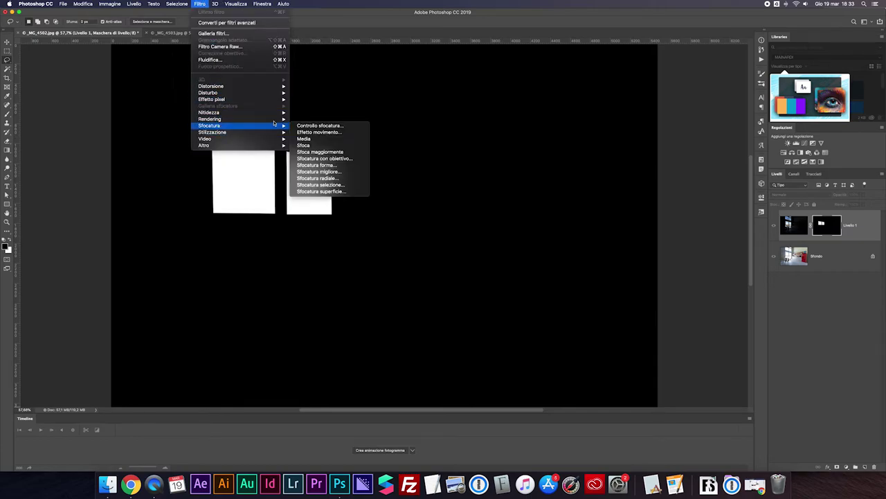
pyautogui.click(317, 125)
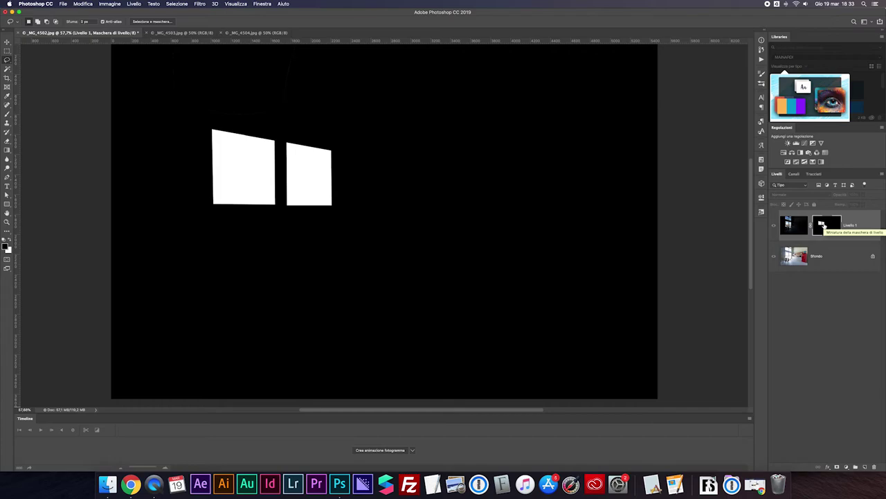
pyautogui.keyDown('alt'); pyautogui.click(823, 227); pyautogui.keyUp('alt')
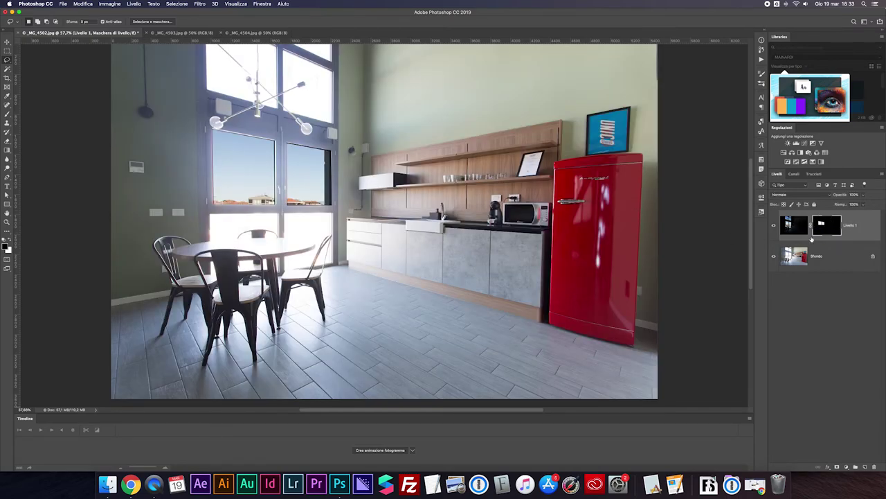
pyautogui.rightClick(828, 226)
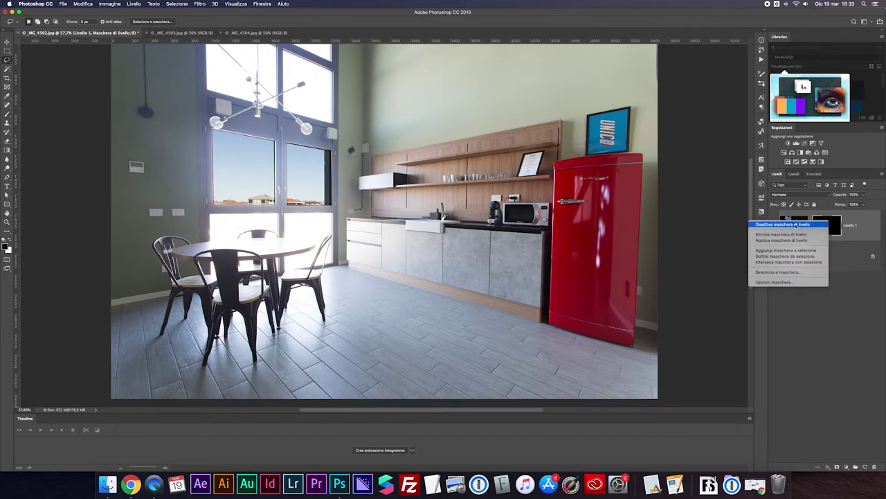
pyautogui.click(828, 227)
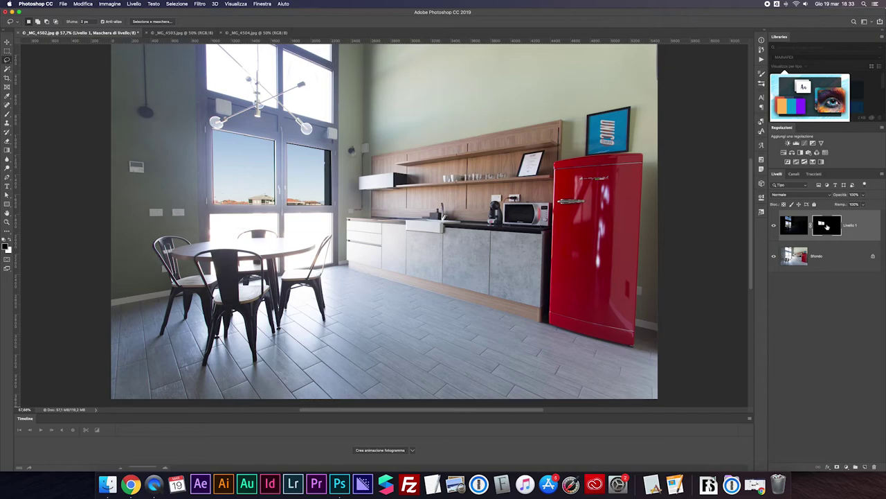
pyautogui.keyDown('shift'); pyautogui.click(826, 226); pyautogui.keyUp('shift')
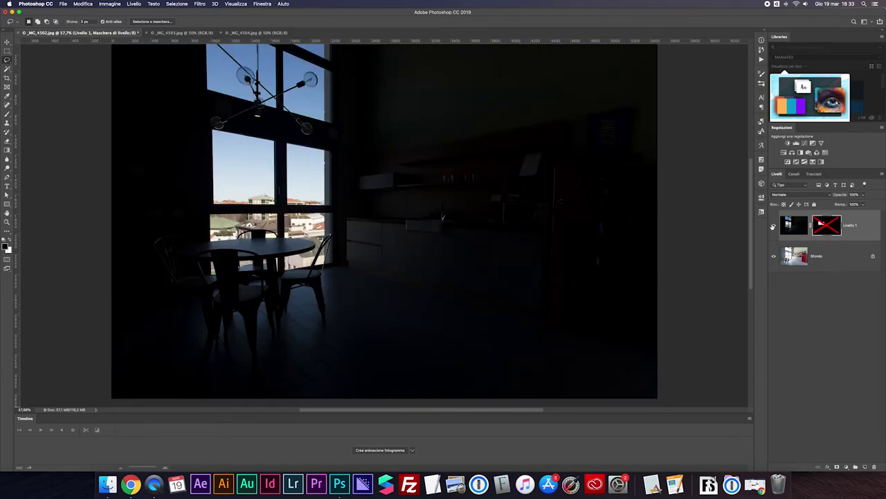
pyautogui.keyDown('shift'); pyautogui.click(822, 225); pyautogui.keyUp('shift')
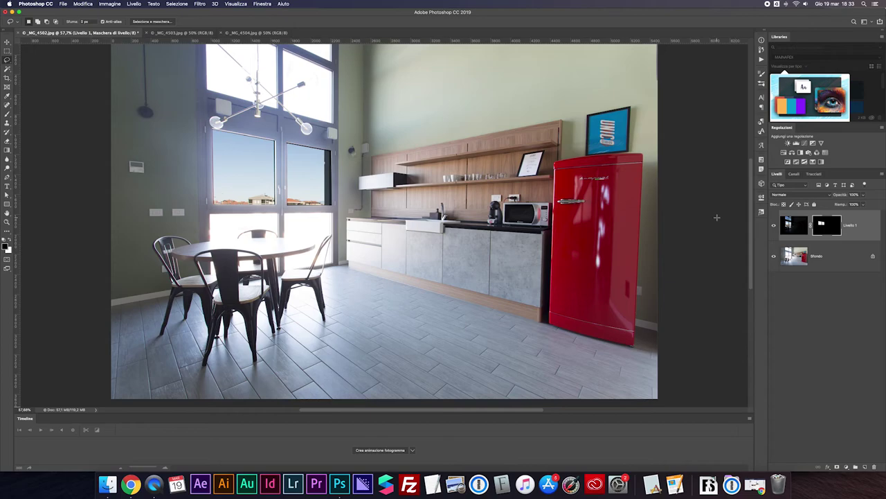
# Step: Zoom to 200% on the window and open the layer mask's Properties panel
pyautogui.scroll(5, 418, 209)
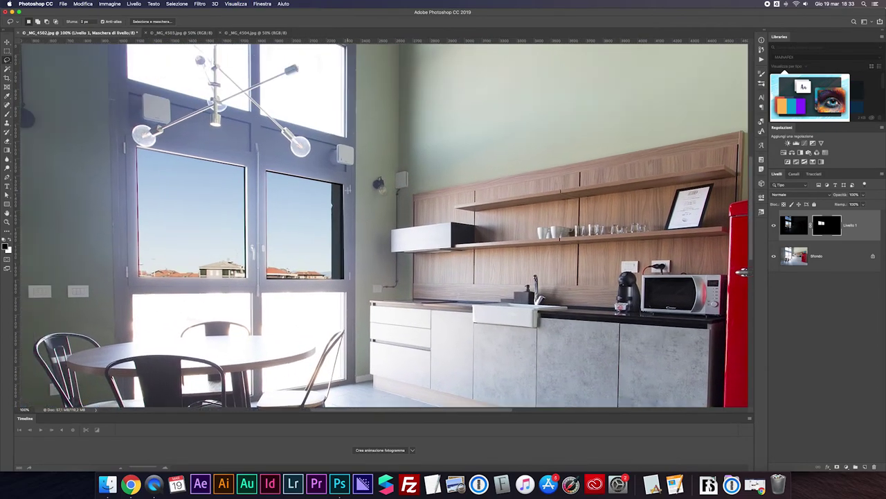
pyautogui.scroll(2, 235, 282)
pyautogui.scroll(1, 236, 282)
pyautogui.scroll(2, 235, 282)
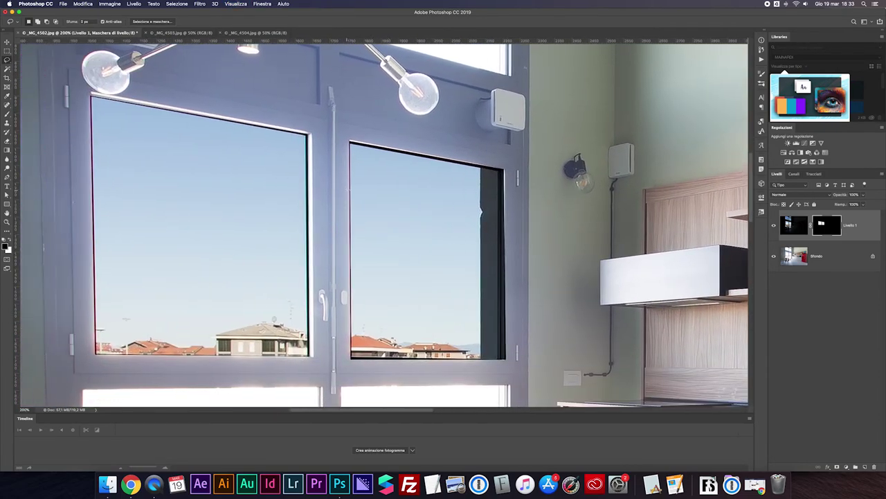
pyautogui.scroll(1, 235, 282)
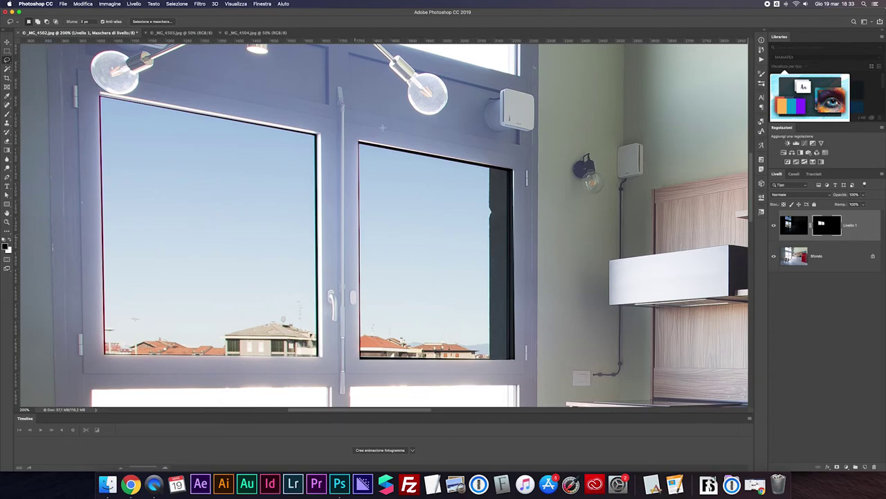
pyautogui.doubleClick(825, 226)
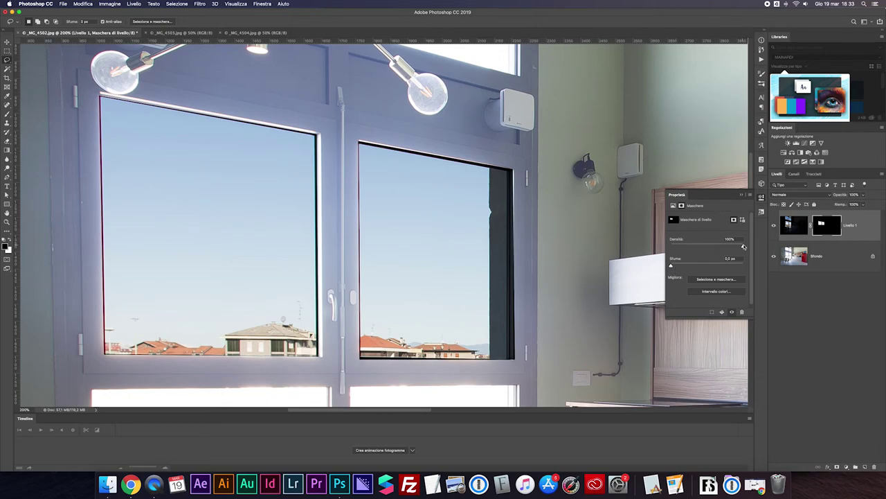
pyautogui.moveTo(744, 247); pyautogui.dragTo(699, 246)
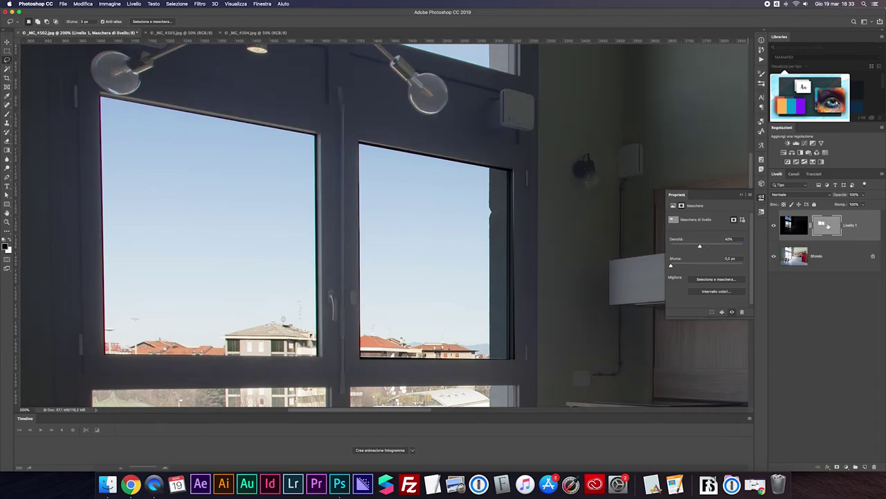
pyautogui.moveTo(705, 248); pyautogui.dragTo(707, 247)
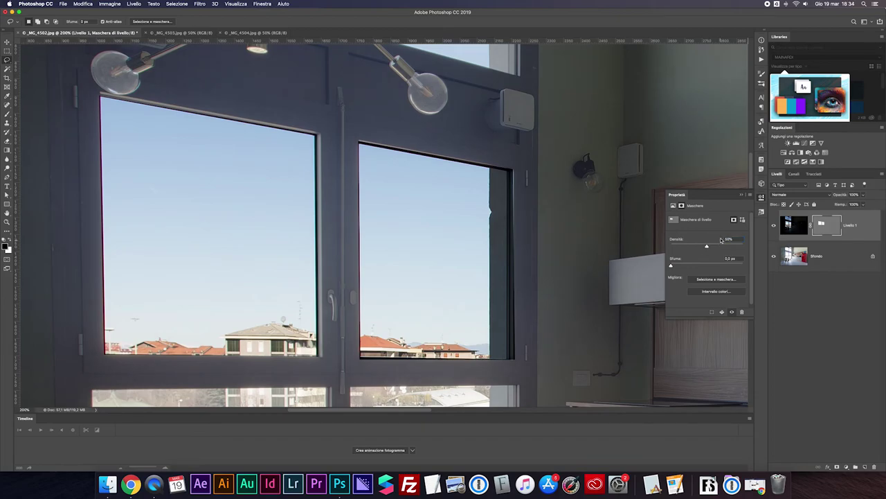
pyautogui.press('super+minus')
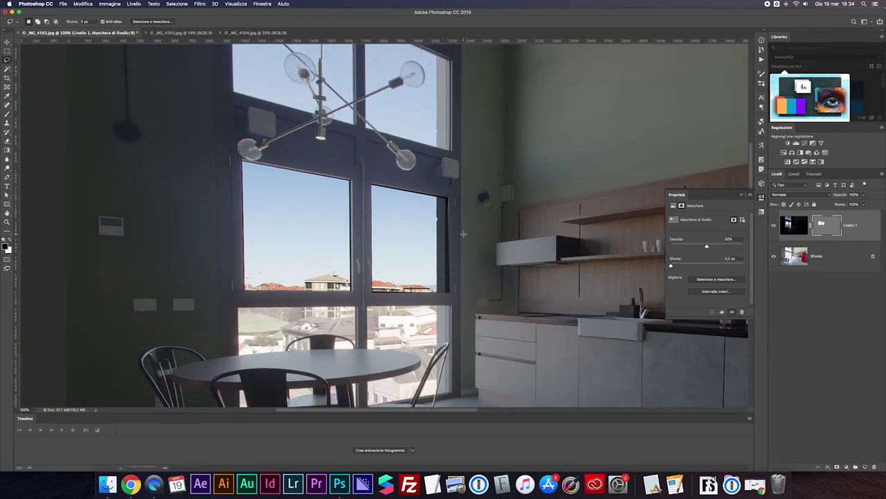
pyautogui.click(774, 225)
pyautogui.click(773, 225)
pyautogui.click(774, 226)
pyautogui.click(773, 226)
pyautogui.press('super+minus')
pyautogui.press('super+minus')
pyautogui.click(774, 226)
pyautogui.click(774, 227)
pyautogui.click(774, 227)
pyautogui.click(774, 227)
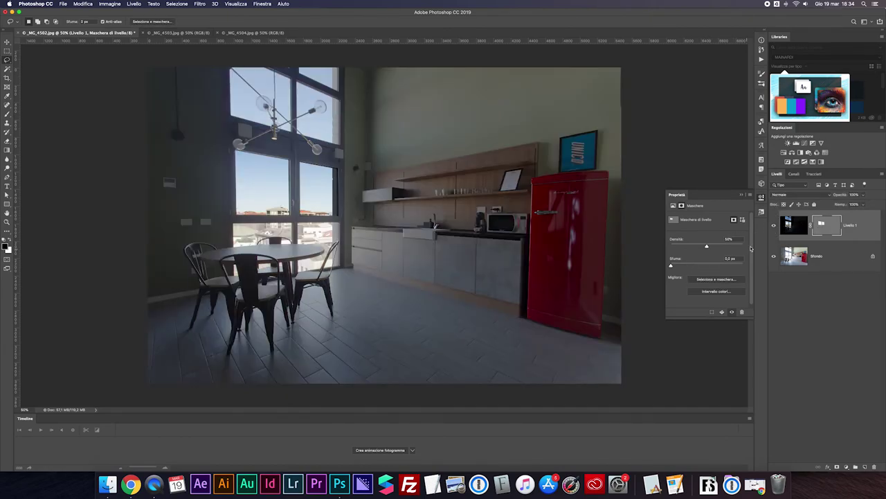
pyautogui.moveTo(707, 246); pyautogui.dragTo(743, 245)
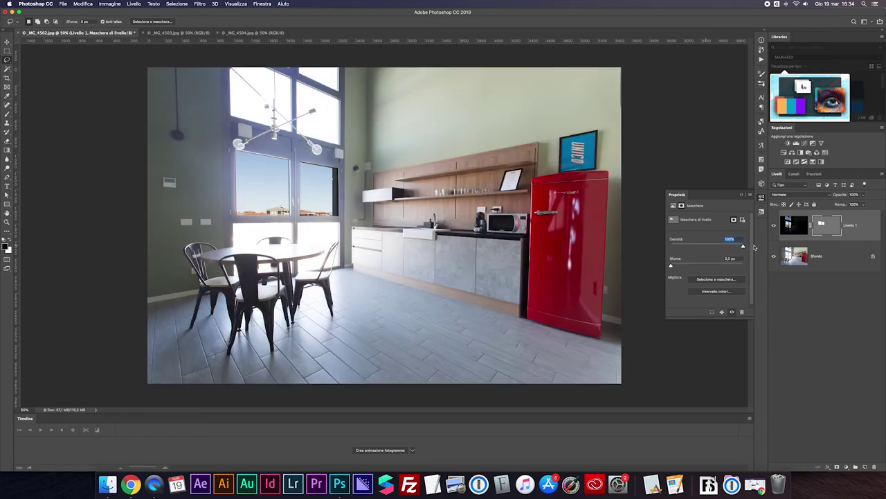
# Step: Zoom to 300% on the window frame and display Livello 1's mask alone
pyautogui.press('super+plus')
pyautogui.press('super+plus')
pyautogui.press('super+plus')
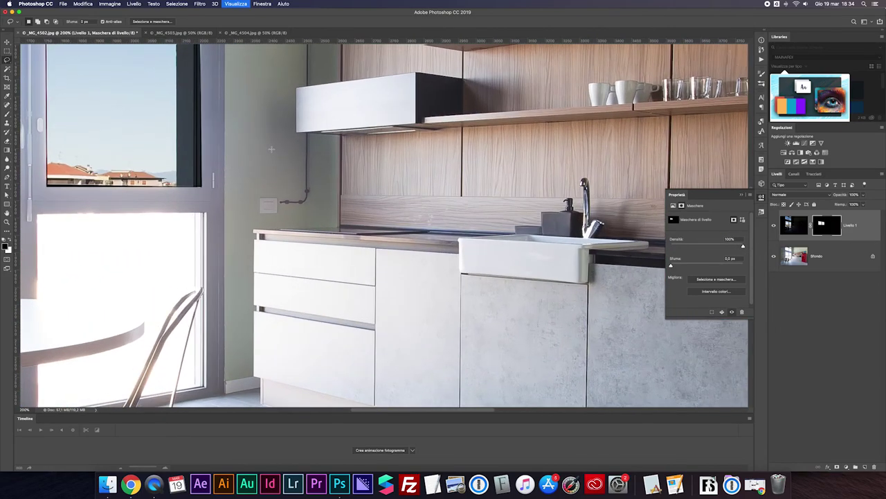
pyautogui.scroll(5, 280, 166)
pyautogui.hscroll(-5, 280, 166)
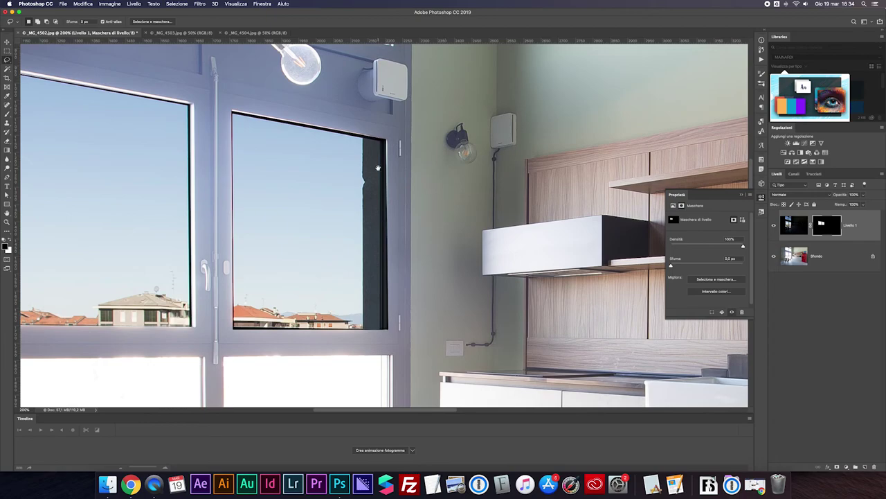
pyautogui.scroll(2, 381, 195)
pyautogui.hscroll(-2, 381, 196)
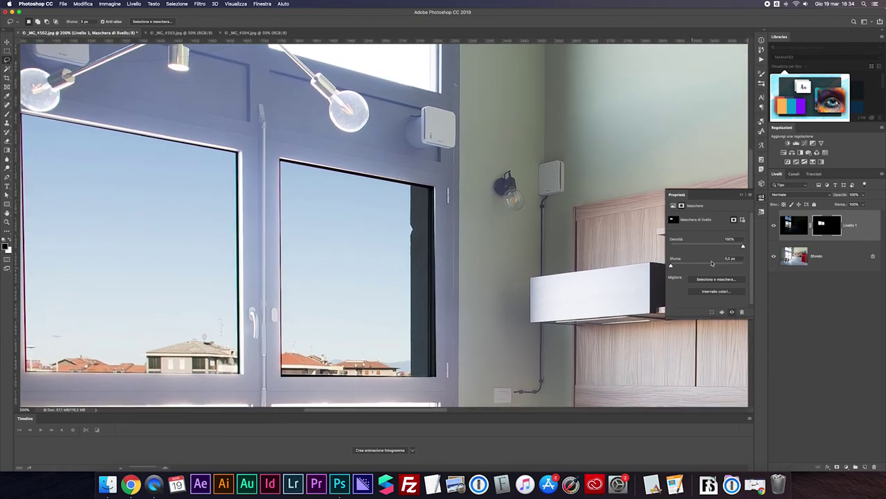
pyautogui.press('super+plus')
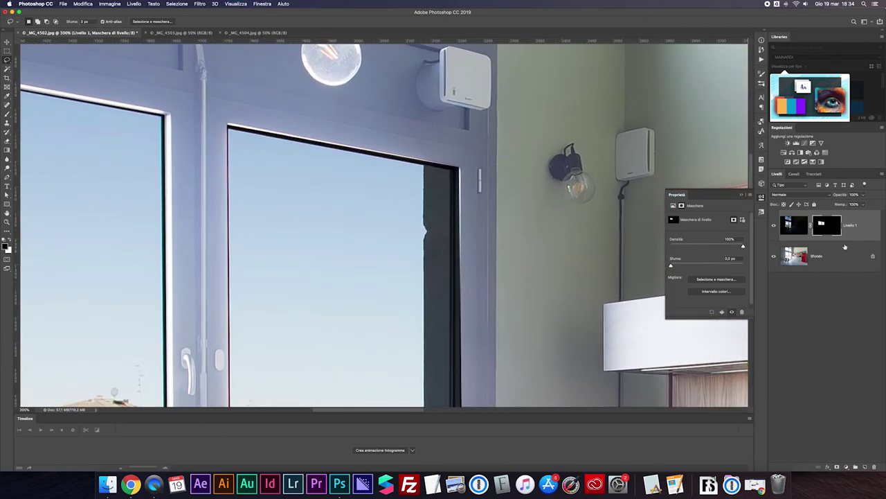
pyautogui.keyDown('alt'); pyautogui.click(826, 228); pyautogui.keyUp('alt')
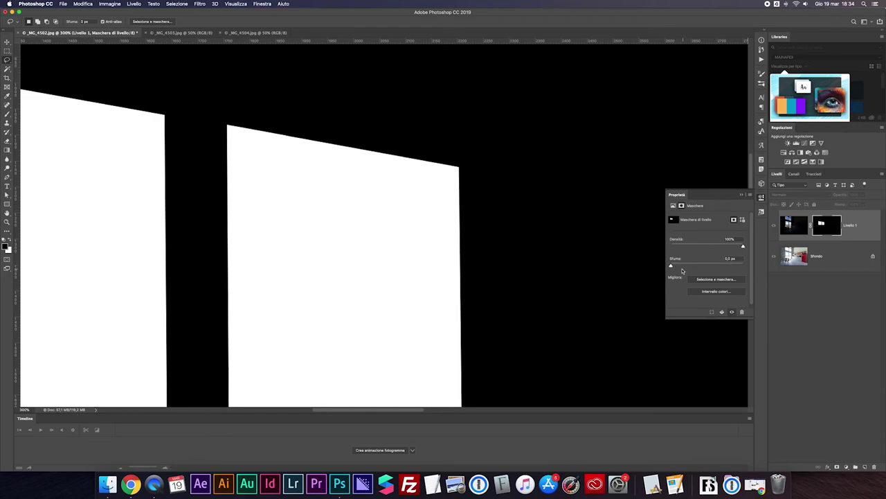
# Step: Set the mask's Sfuma feather to 1.8 px and fit the full-colour photo on screen
pyautogui.moveTo(671, 267); pyautogui.dragTo(689, 267)
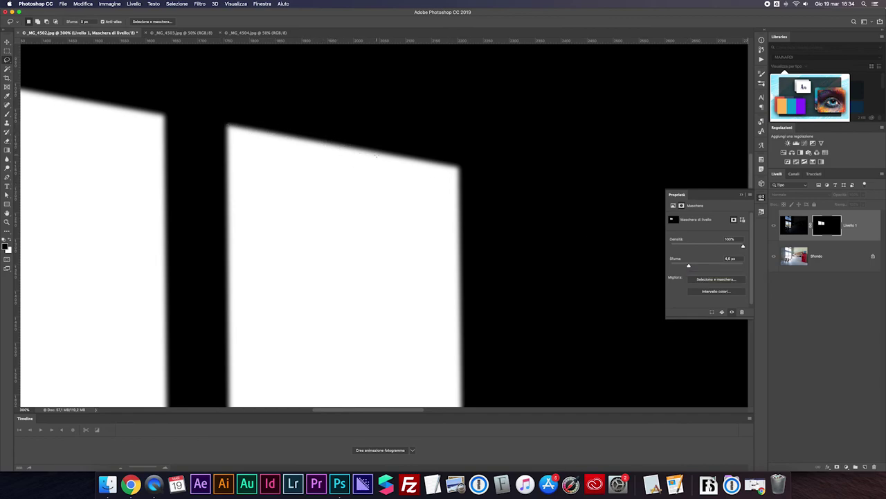
pyautogui.moveTo(689, 265)
pyautogui.mouseDown()
pyautogui.moveTo(719, 266)
pyautogui.moveTo(674, 266)
pyautogui.mouseUp()
pyautogui.moveTo(674, 263); pyautogui.dragTo(678, 264)
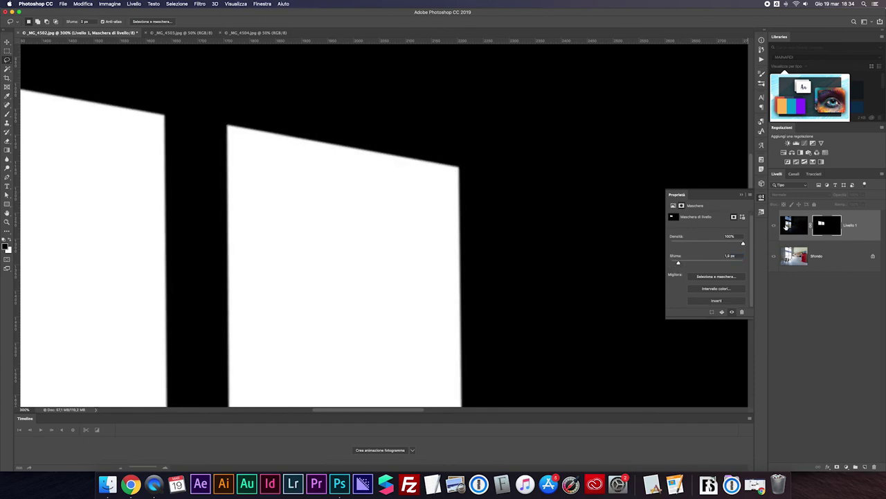
pyautogui.keyDown('alt'); pyautogui.click(822, 226); pyautogui.keyUp('alt')
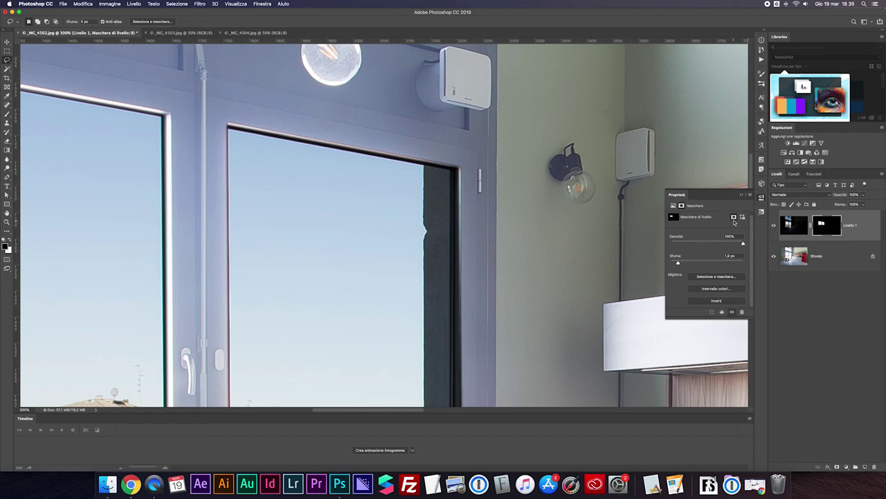
pyautogui.press('super+0')
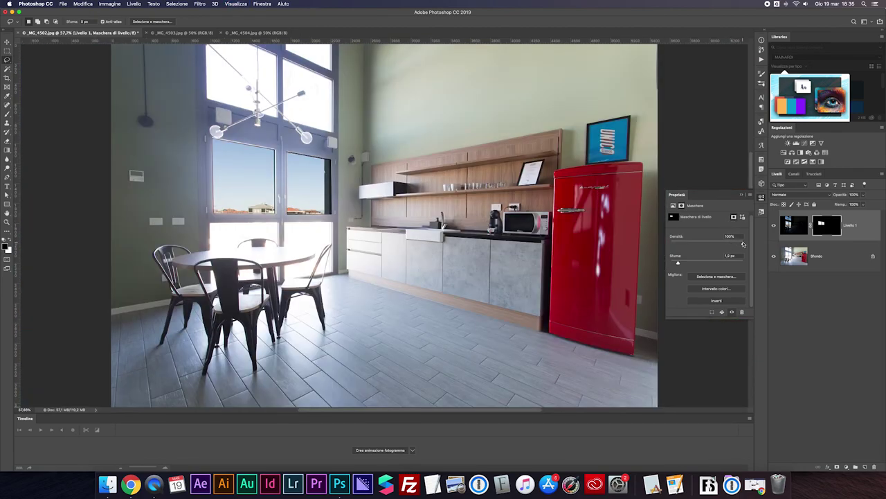
# Step: Lower the mask density to about 85% and toggle Livello 1 to compare before and after
pyautogui.moveTo(743, 245); pyautogui.dragTo(729, 244)
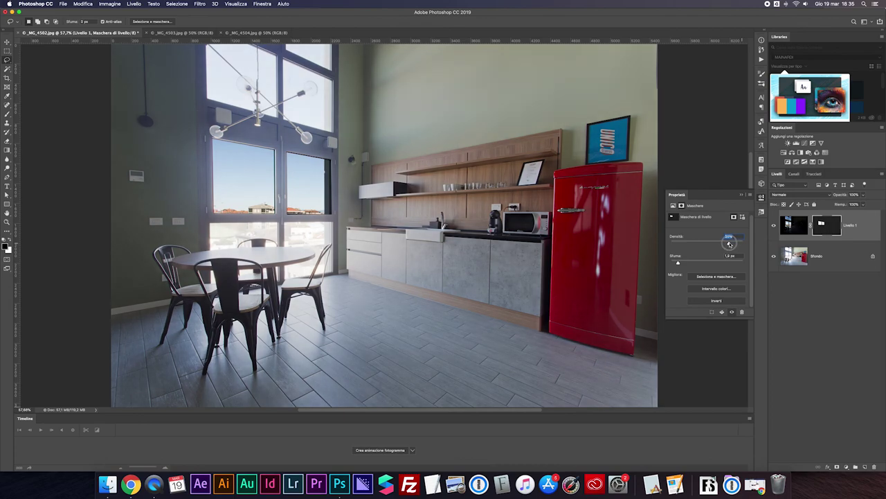
pyautogui.click(774, 226)
pyautogui.click(773, 226)
pyautogui.click(773, 225)
pyautogui.click(774, 226)
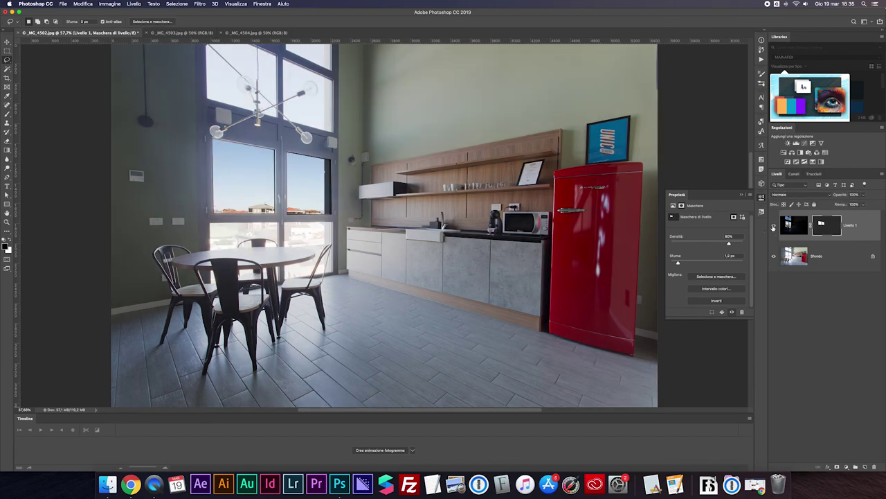